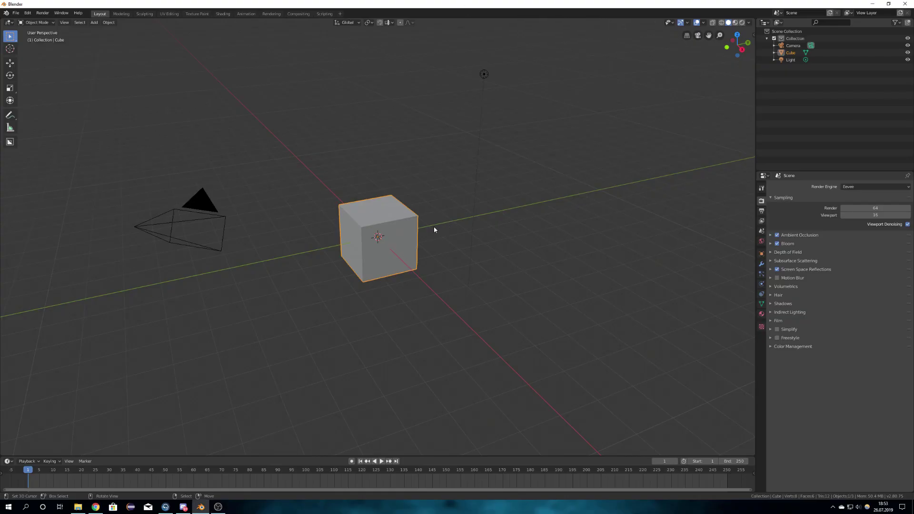
Delete the default cube and add a monkey mesh in its place
middle_drag(434, 230, 386, 242)
scroll(417, 272, up, 6)
middle_drag(433, 289, 407, 263)
key(Delete)
key(shift+a)
mouse_move(407, 264)
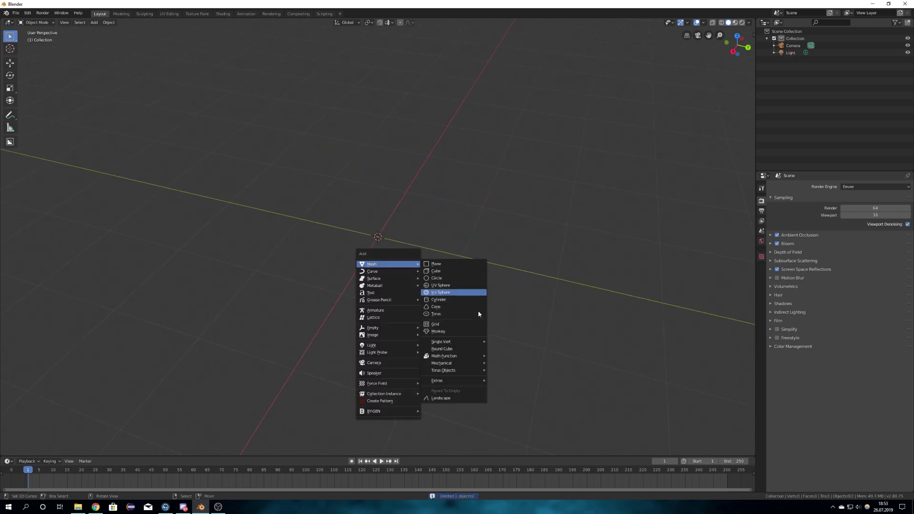
click(438, 331)
middle_drag(402, 301, 419, 278)
scroll(418, 279, up, 1)
Add a Subdivision Surface modifier to the monkey, set its viewport level to 4 and apply it
click(762, 264)
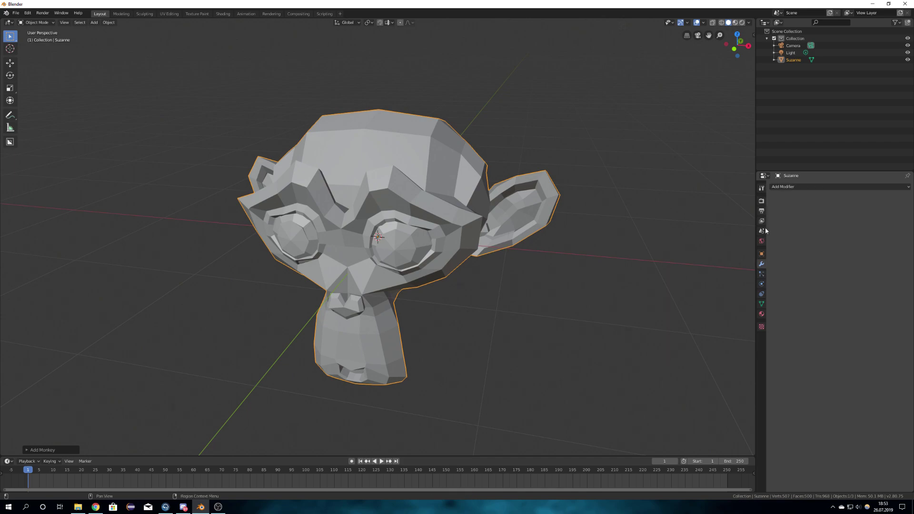
click(815, 187)
click(785, 312)
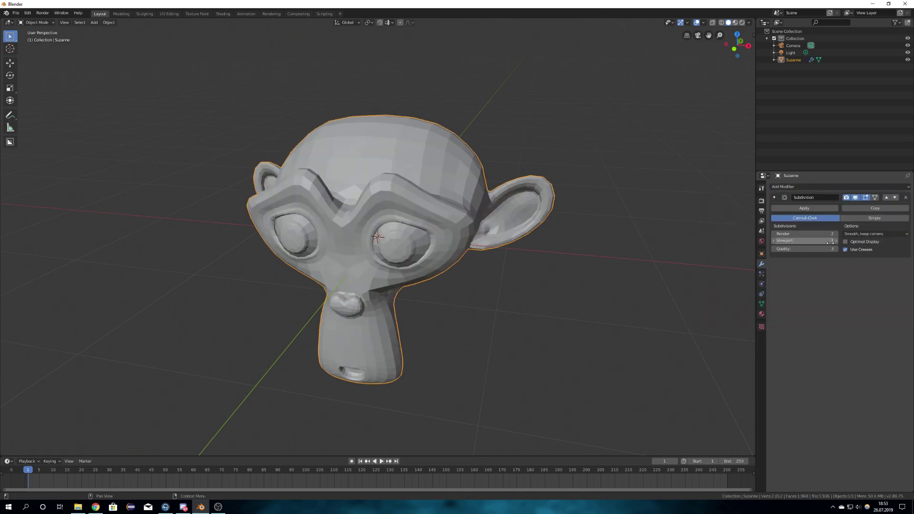
click(836, 241)
click(835, 241)
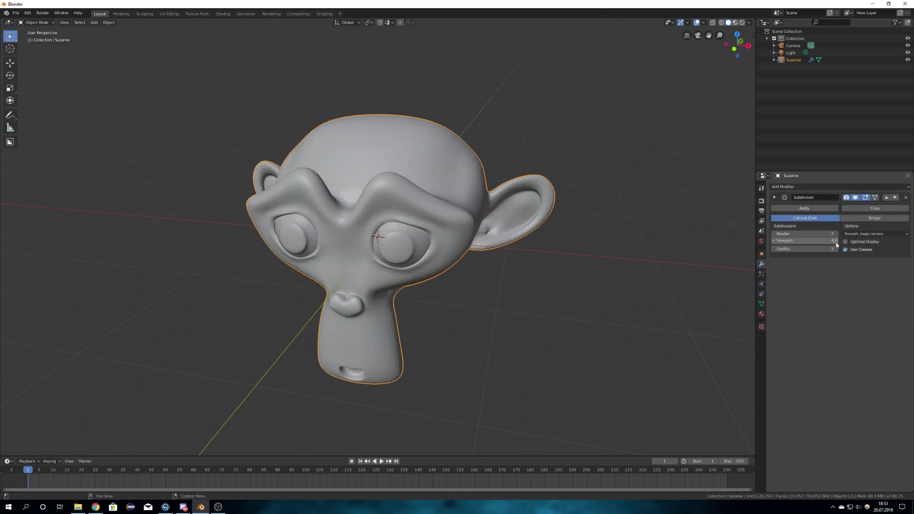
click(836, 241)
click(809, 208)
Split the 3D viewport into two side-by-side areas and switch one of them to the Shader Editor
scroll(407, 245, up, 8)
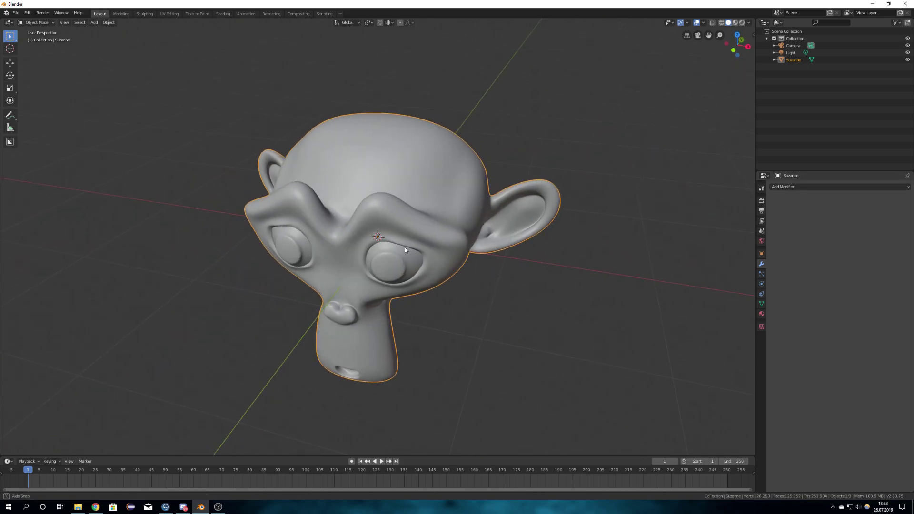
middle_drag(407, 247, 409, 240)
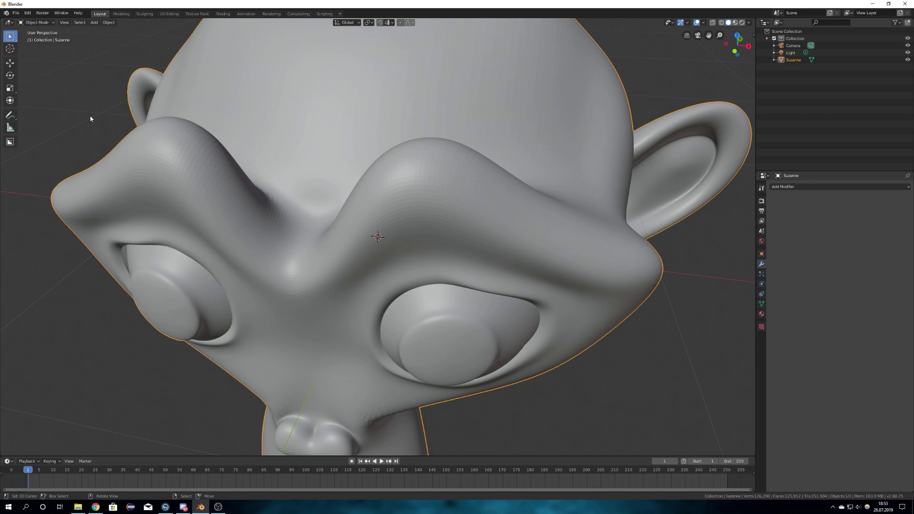
drag(2, 19, 373, 143)
click(9, 23)
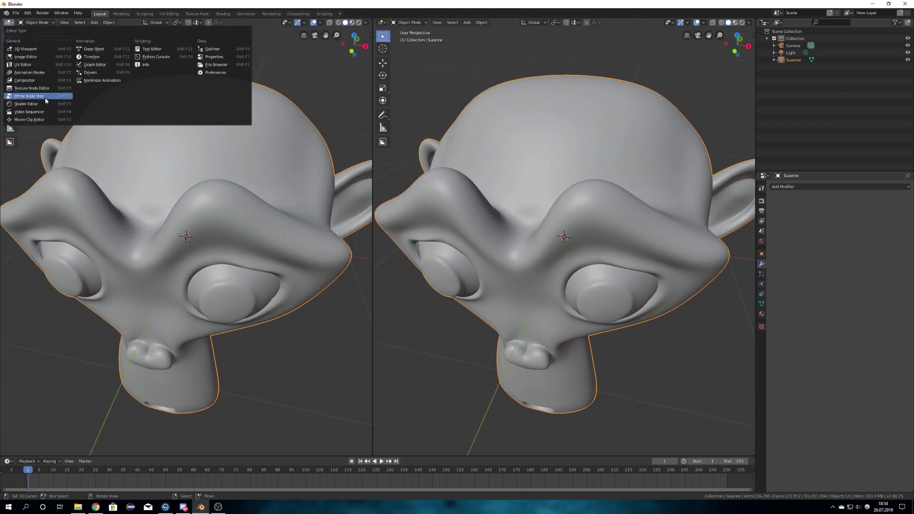
click(28, 104)
key(n)
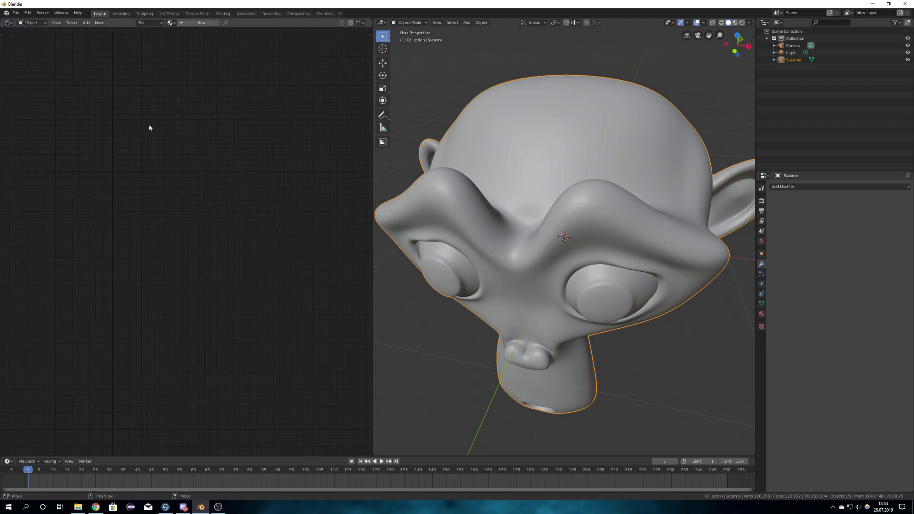
Create a new material for the monkey and delete its Principled BSDF node
click(202, 23)
middle_drag(152, 188, 221, 159)
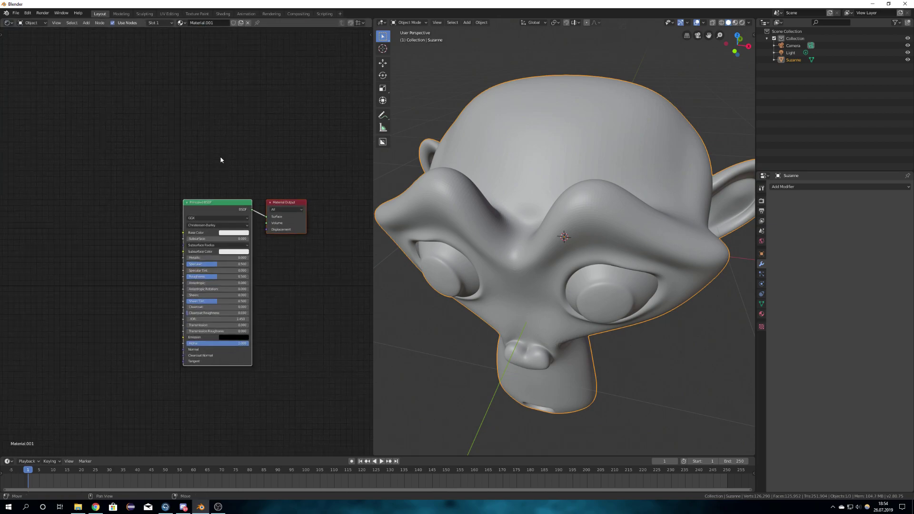
scroll(233, 191, up, 5)
scroll(228, 198, up, 2)
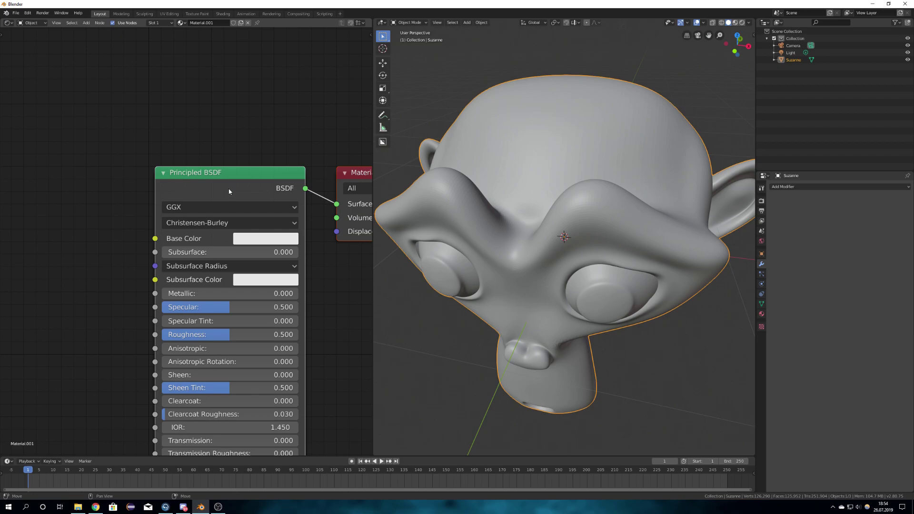
key(x)
Add an Emission shader node and connect it to the Surface input of the Material Output
middle_drag(123, 194, 213, 186)
key(shift+a)
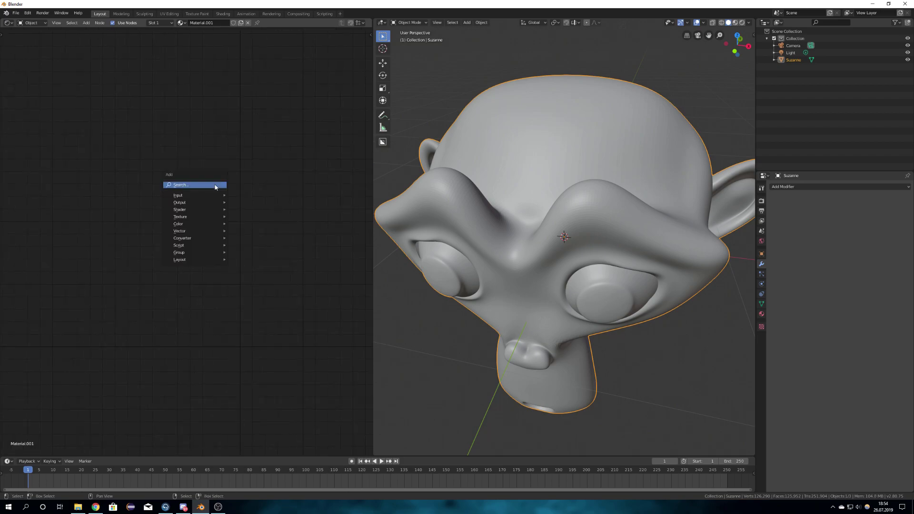
click(214, 185)
text(em)
click(229, 196)
click(250, 181)
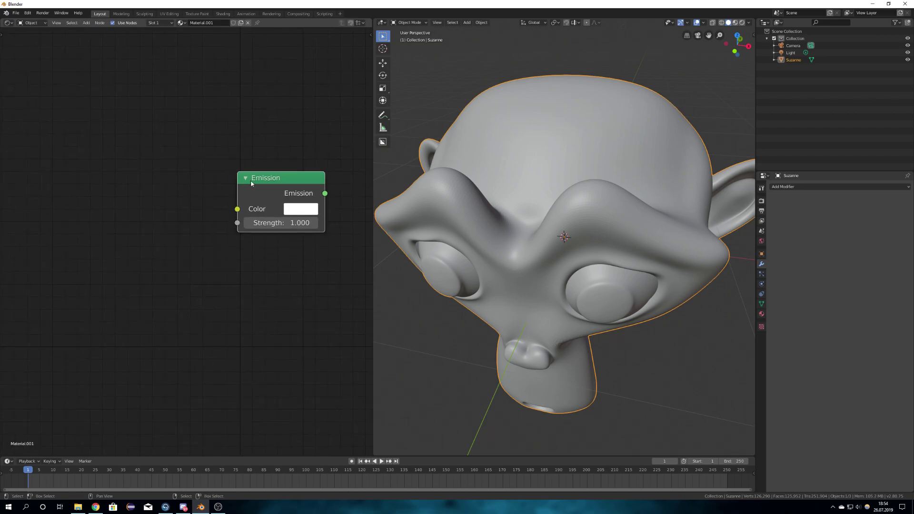
middle_drag(292, 183, 149, 195)
drag(182, 206, 284, 208)
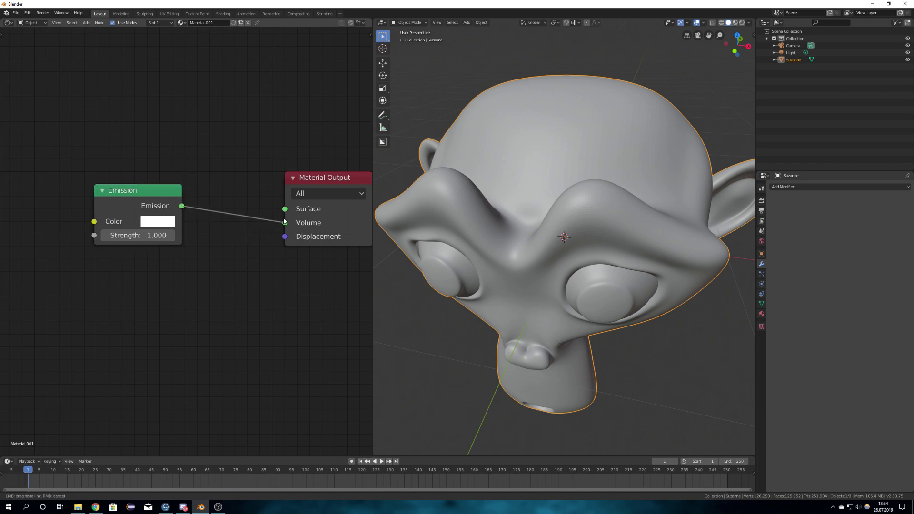
middle_drag(213, 230, 319, 222)
key(shift+a)
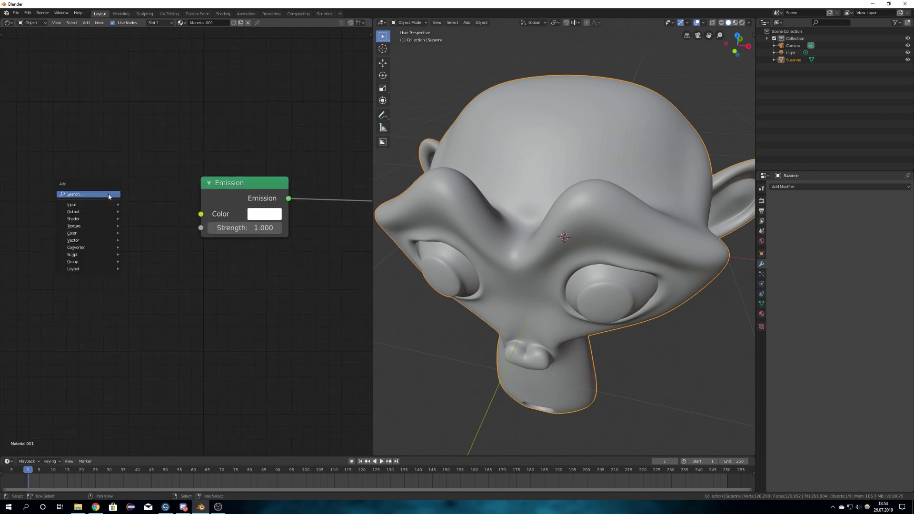
click(108, 194)
text(image)
click(120, 206)
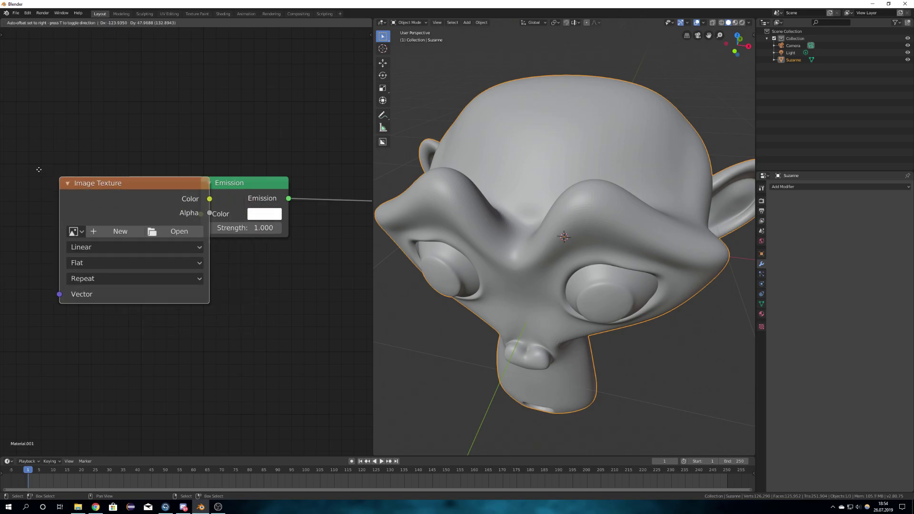
click(40, 168)
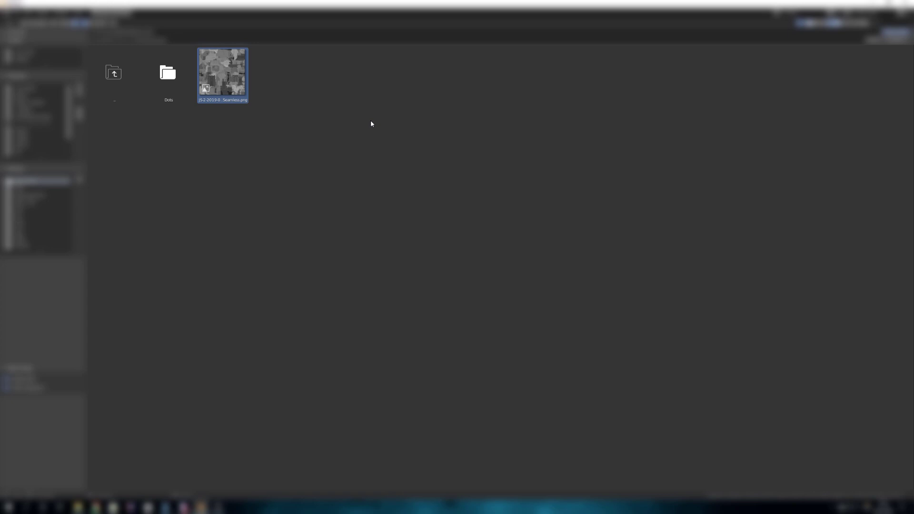
double_click(233, 98)
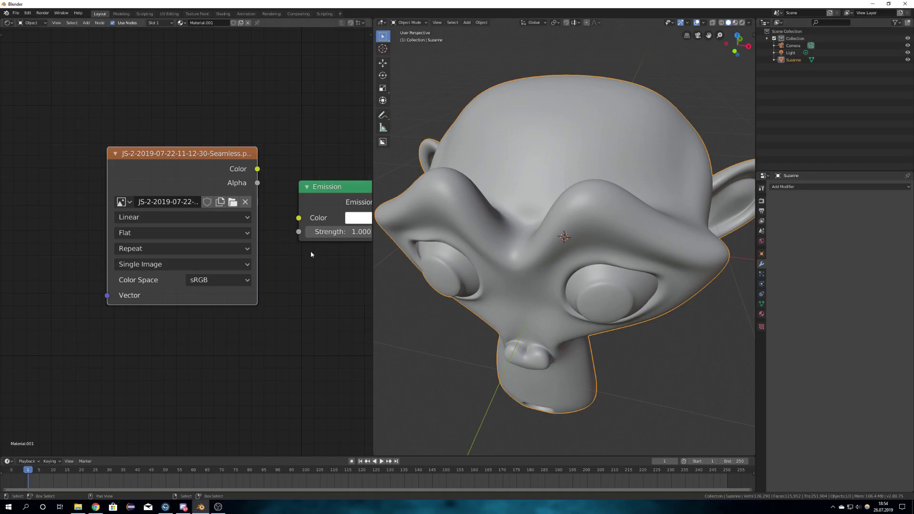
middle_drag(311, 251, 251, 271)
drag(172, 189, 239, 239)
middle_drag(154, 247, 318, 238)
middle_drag(73, 220, 170, 225)
key(shift+a)
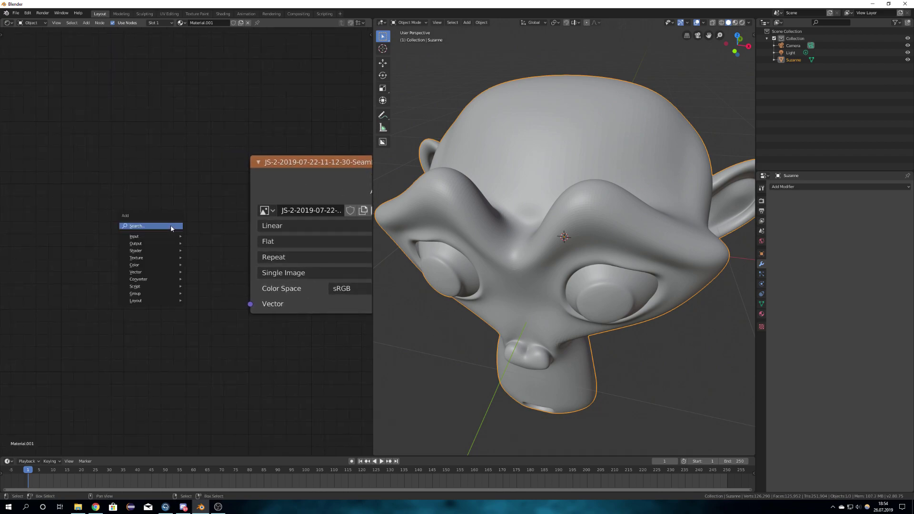
click(170, 226)
text(ter)
key(BackSpace)
text(x)
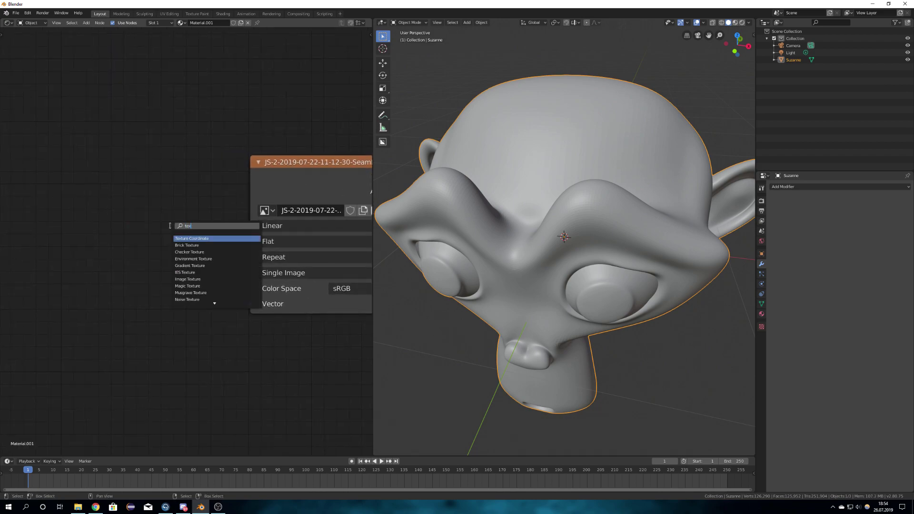
click(198, 238)
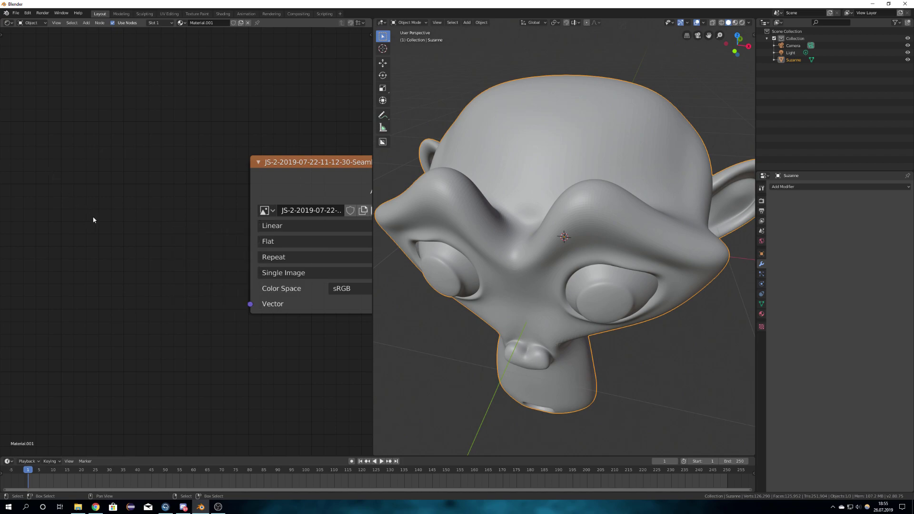
Add a Texture Coordinate node well before the Image Texture node, leaving room between them
middle_drag(93, 220, 224, 215)
scroll(112, 200, down, 6)
key(shift+a)
click(110, 199)
text(tex)
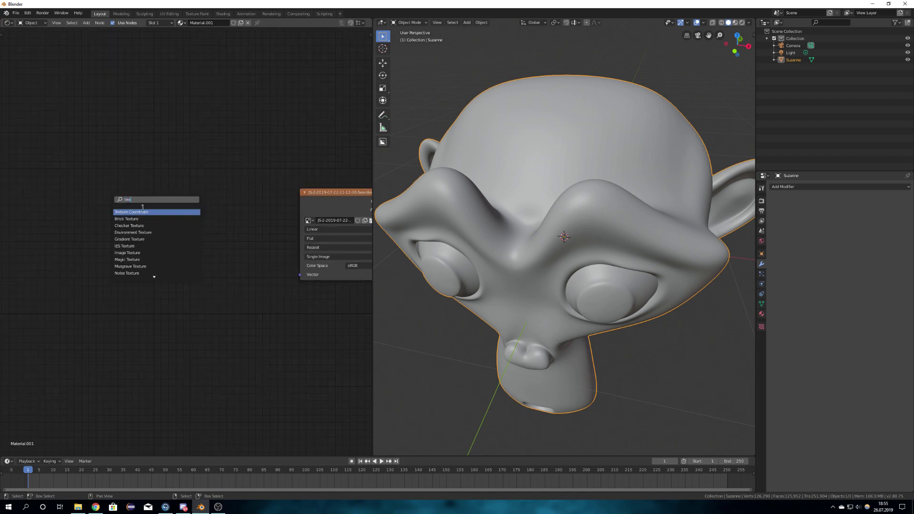
key(Return)
click(47, 181)
Add a Mapping node, feed it the Generated coordinates and link its output to the image texture's Vector input
key(shift+a)
click(186, 215)
text(ma)
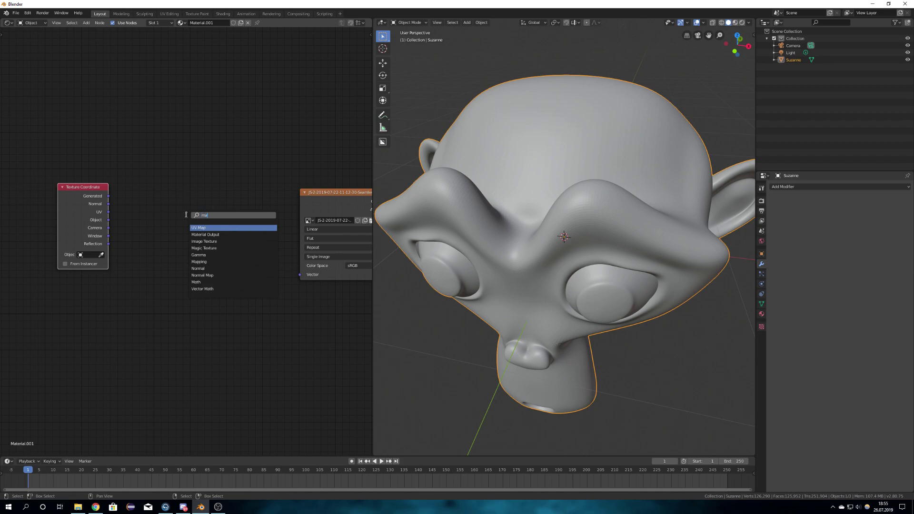
text(pp)
key(Return)
drag(109, 198, 142, 275)
drag(254, 193, 299, 275)
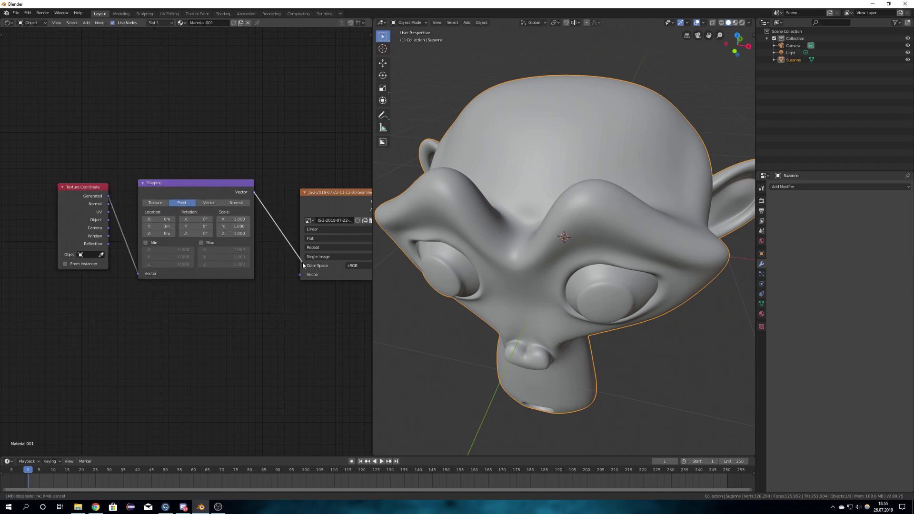
Switch the 3D viewport to Rendered shading and inspect the textured monkey from several sides
middle_drag(333, 324, 212, 331)
key(z)
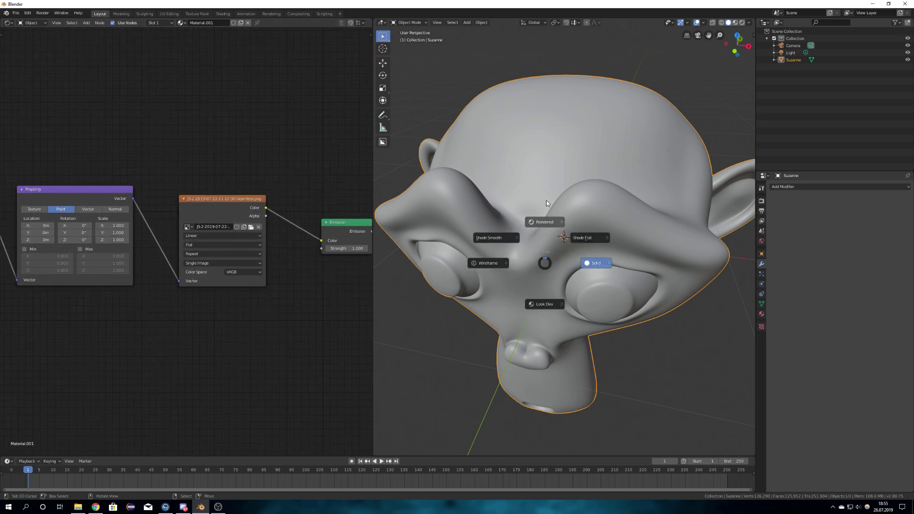
click(559, 193)
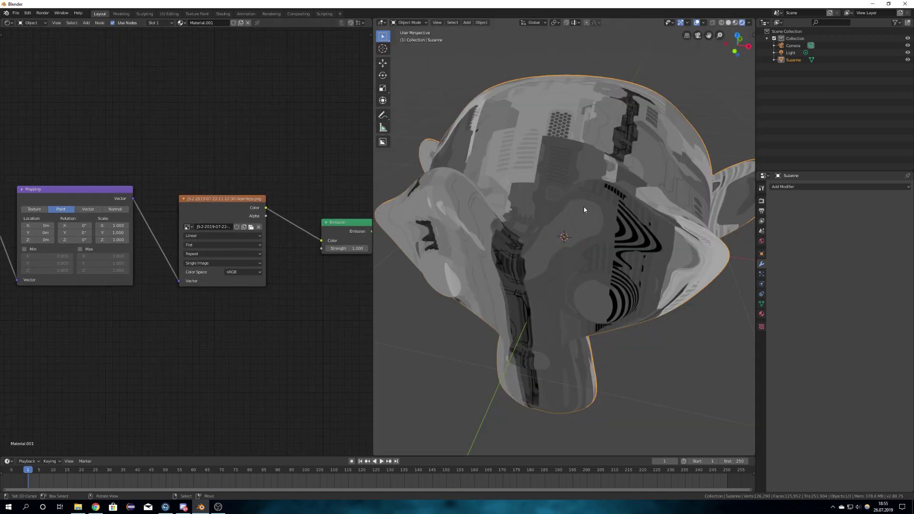
middle_drag(586, 208, 562, 229)
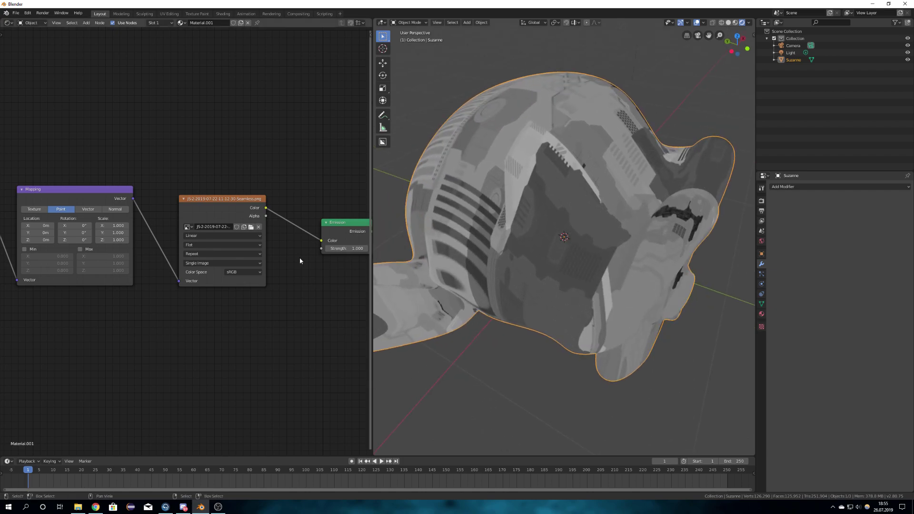
middle_drag(300, 261, 189, 273)
middle_drag(628, 241, 578, 221)
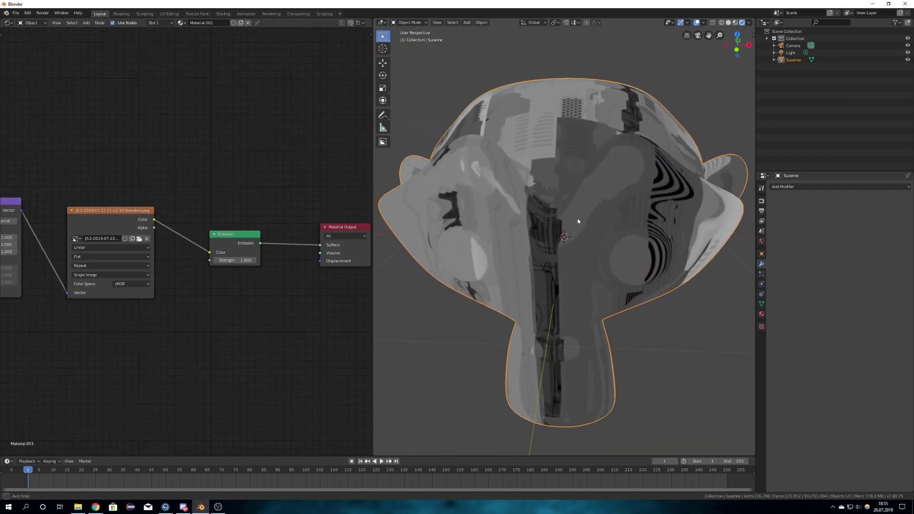
drag(578, 221, 575, 195)
middle_drag(561, 287, 567, 242)
Try a different texture scale in the Mapping node and undo the change
middle_drag(83, 248, 234, 243)
scroll(234, 243, up, 2)
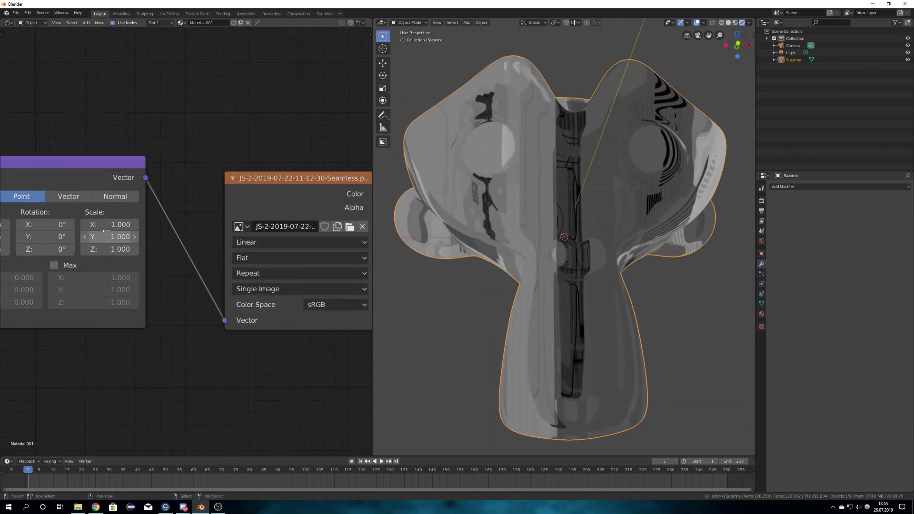
drag(106, 225, 143, 249)
key(ctrl+z)
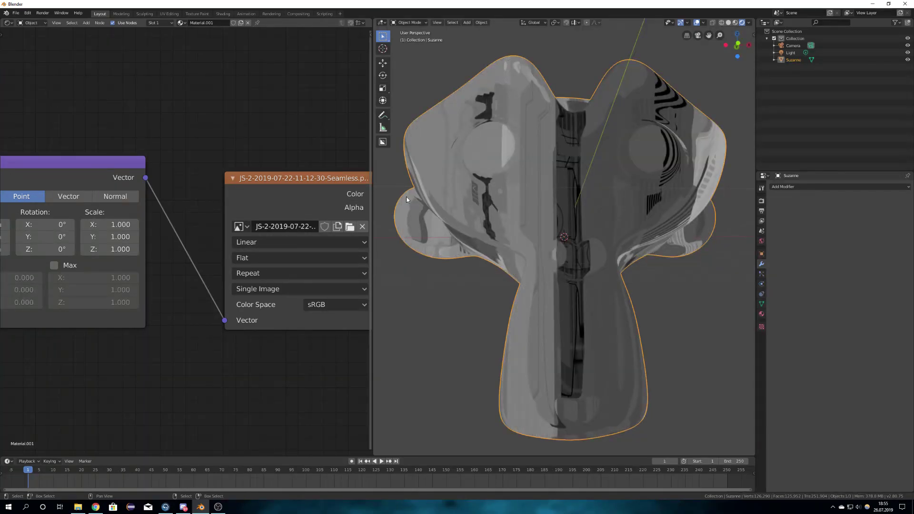
Drive the Mapping node with the UV coordinates instead and check the texture around the monkey
middle_drag(407, 199, 477, 235)
middle_drag(136, 251, 310, 241)
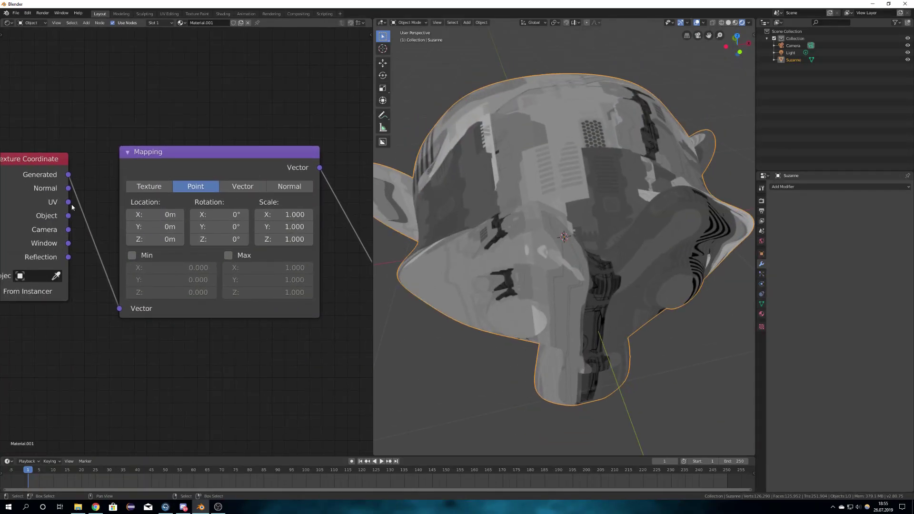
drag(68, 202, 119, 308)
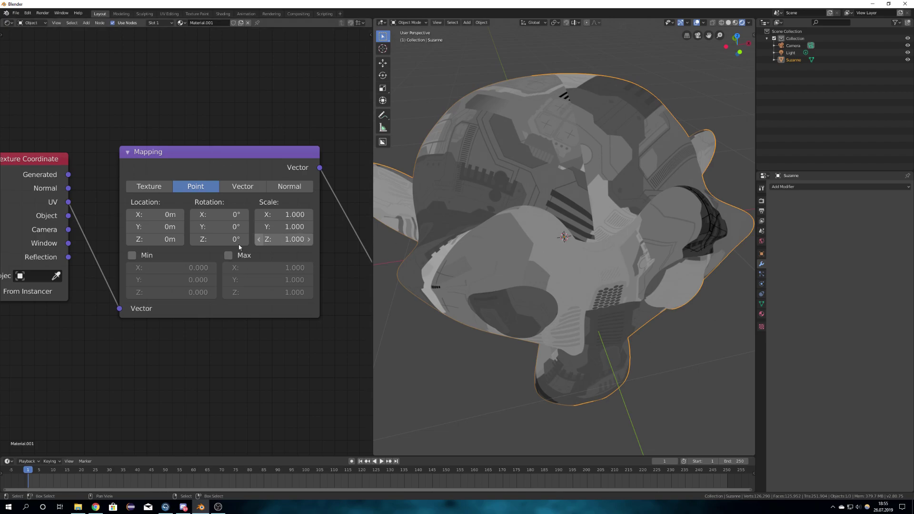
middle_drag(239, 247, 229, 242)
middle_drag(553, 253, 533, 236)
middle_drag(220, 250, 155, 256)
middle_drag(402, 228, 619, 250)
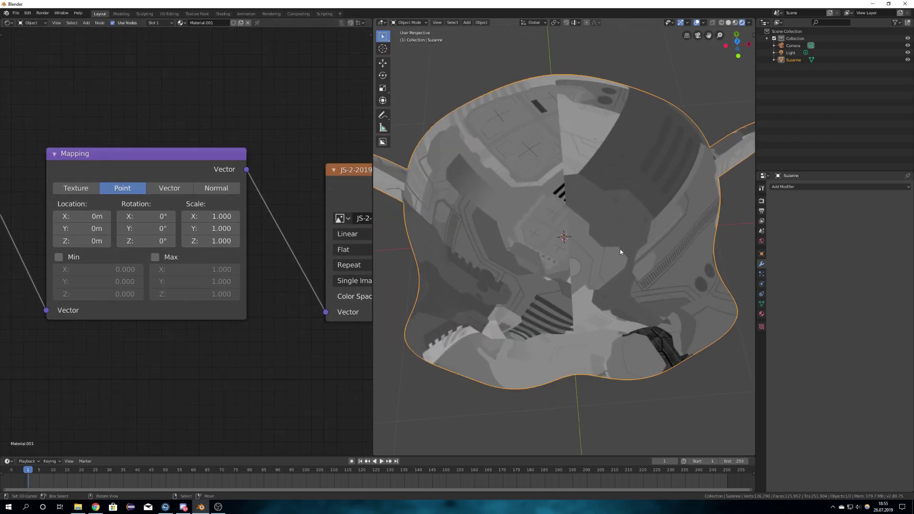
Set the Emission shader's strength to 20
middle_drag(234, 232, 31, 219)
middle_drag(316, 222, 163, 232)
middle_drag(259, 258, 204, 244)
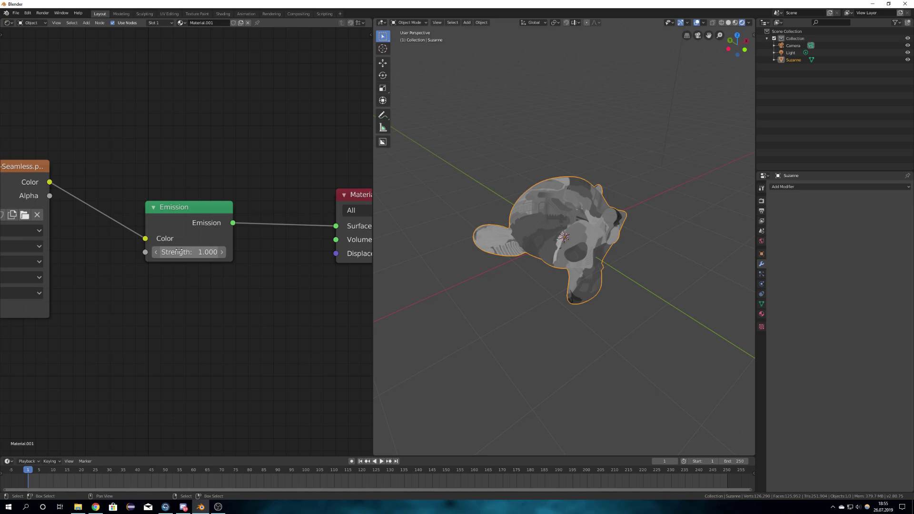
drag(184, 252, 248, 252)
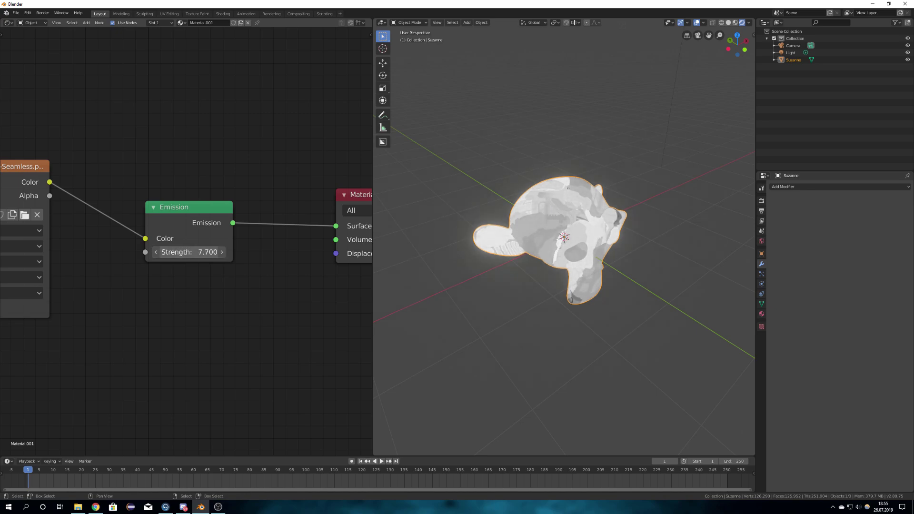
click(190, 252)
text(20)
key(Return)
Move the Emission node closer to the Material Output to free space after the Image Texture node
drag(197, 212, 272, 194)
middle_drag(194, 261, 246, 246)
scroll(242, 250, down, 6)
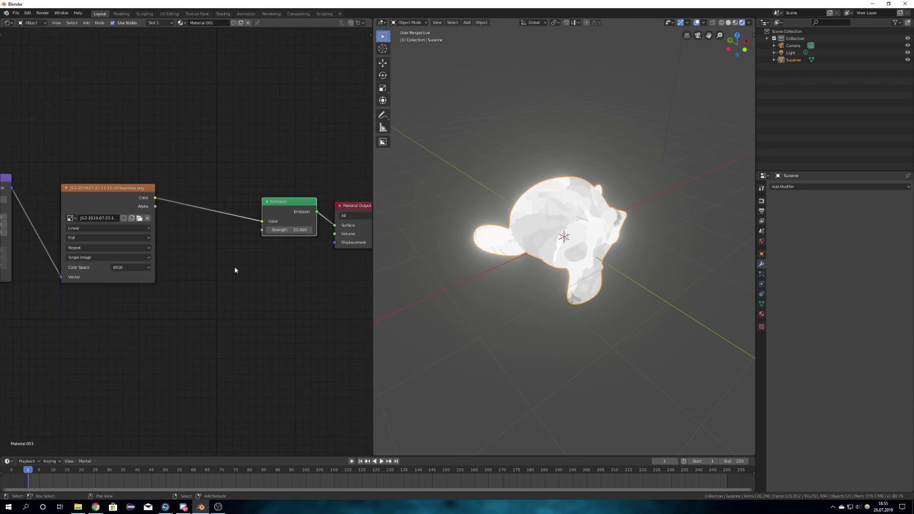
Add a ColorRamp node on the link between the Image Texture's color output and the Emission shader
key(shift+a)
click(234, 268)
text(color)
key(Return)
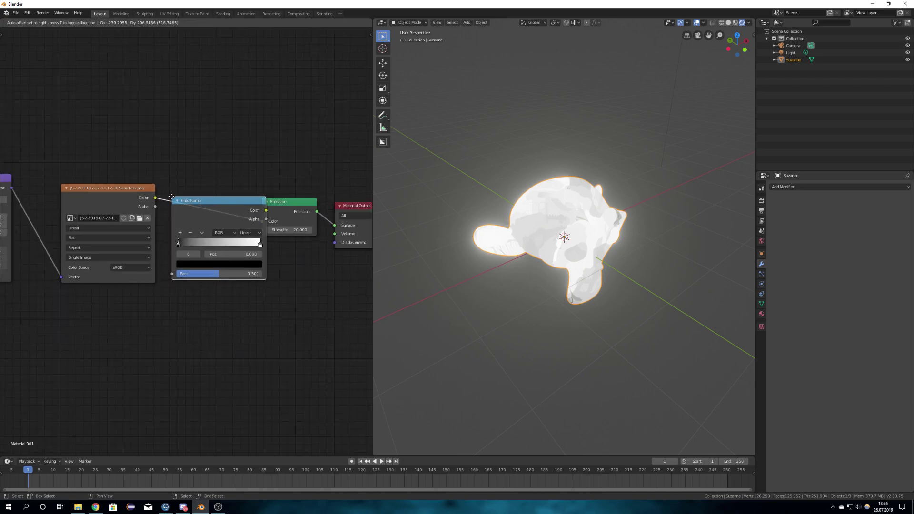
click(256, 269)
middle_drag(256, 270, 202, 281)
scroll(202, 280, up, 4)
scroll(213, 270, up, 1)
Recolor the ColorRamp's white stop to a bright cyan and shift it to position 0.727
click(228, 258)
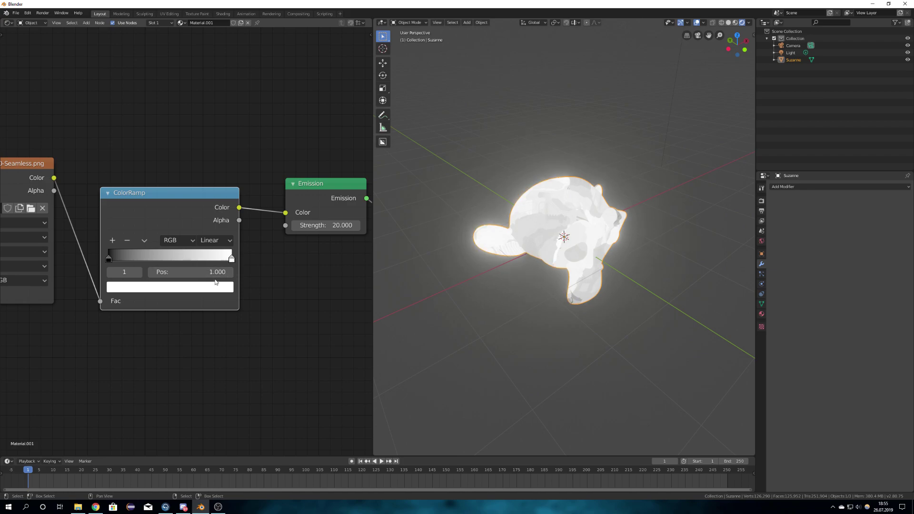
click(210, 284)
click(158, 144)
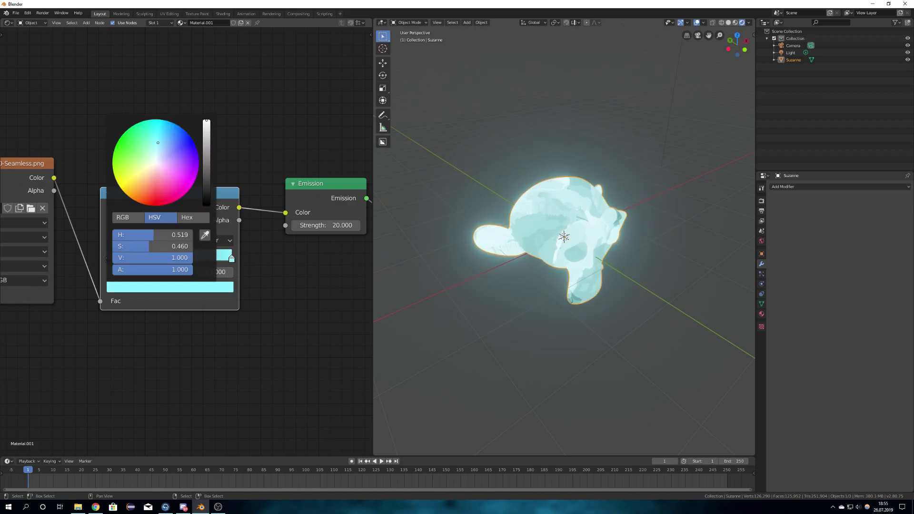
drag(158, 143, 157, 137)
drag(226, 258, 198, 258)
middle_drag(590, 260, 598, 270)
scroll(595, 265, down, 5)
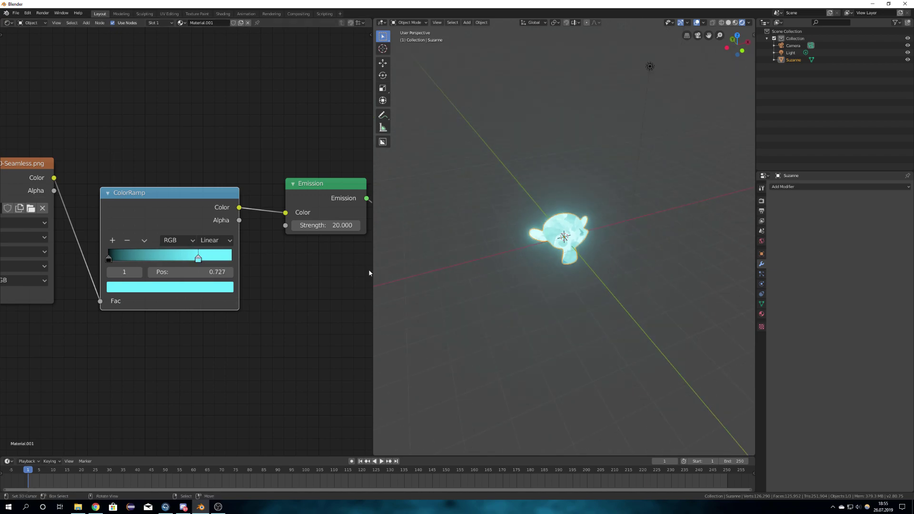
Switch the 3D viewport to the Text Editor, create a new text block and paste the copied voxelizing script
click(381, 23)
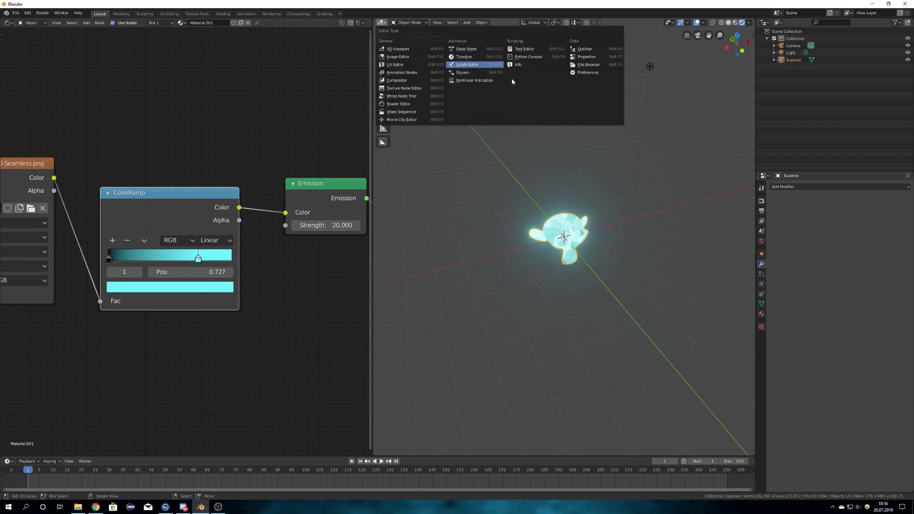
click(524, 49)
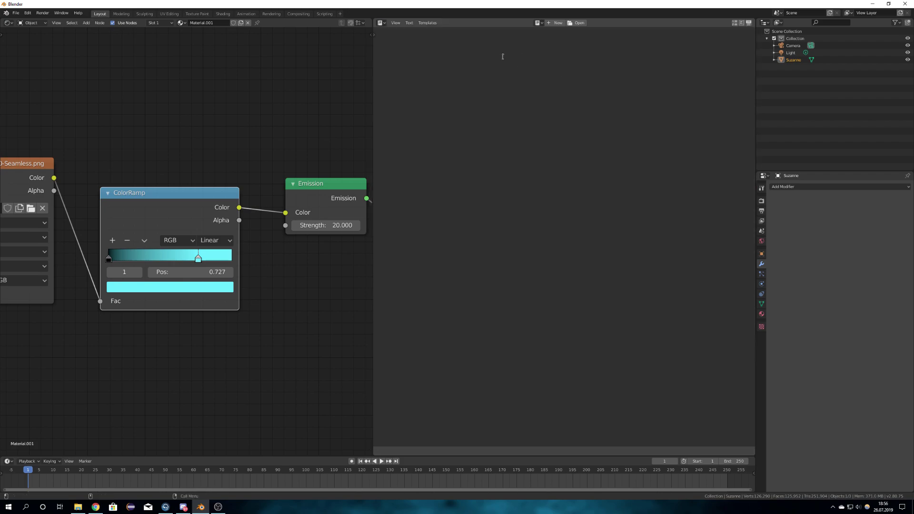
click(551, 23)
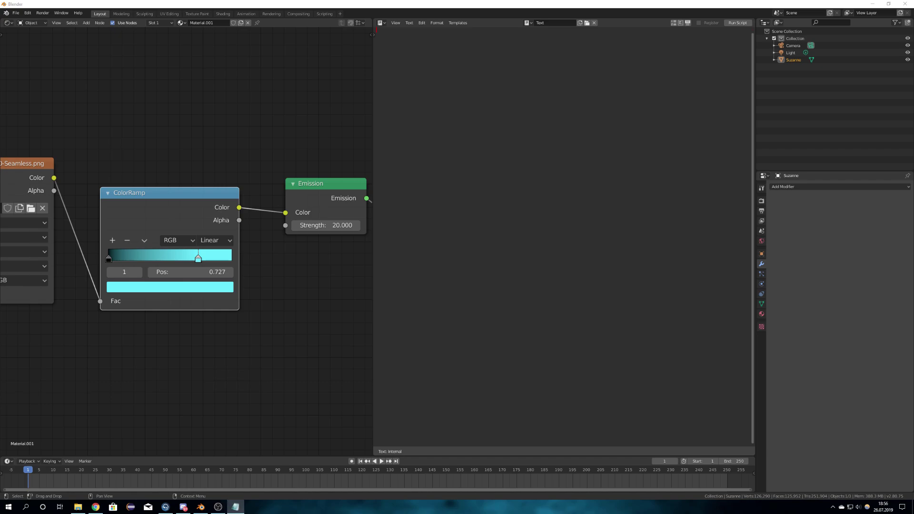
click(469, 56)
key(ctrl+v)
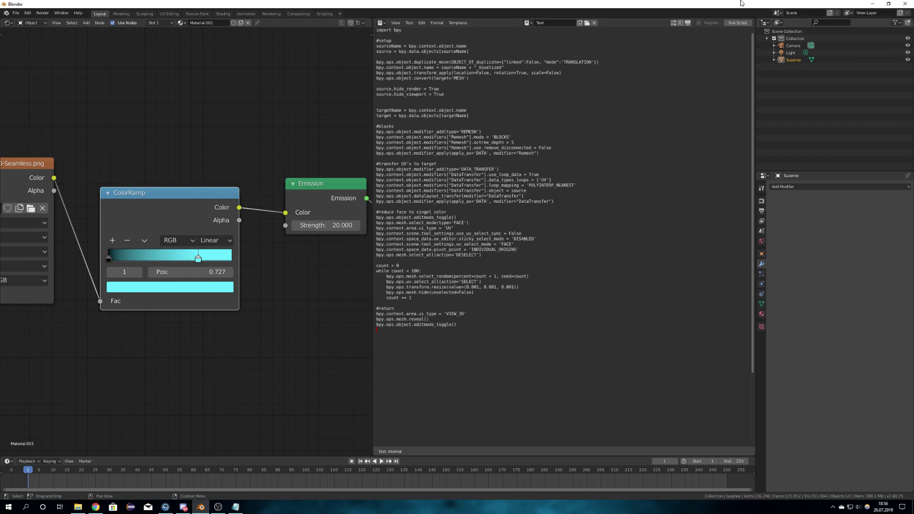
Set the script's Remesh octree depth to 6, run it on Suzanne and inspect the voxelized monkey
click(793, 61)
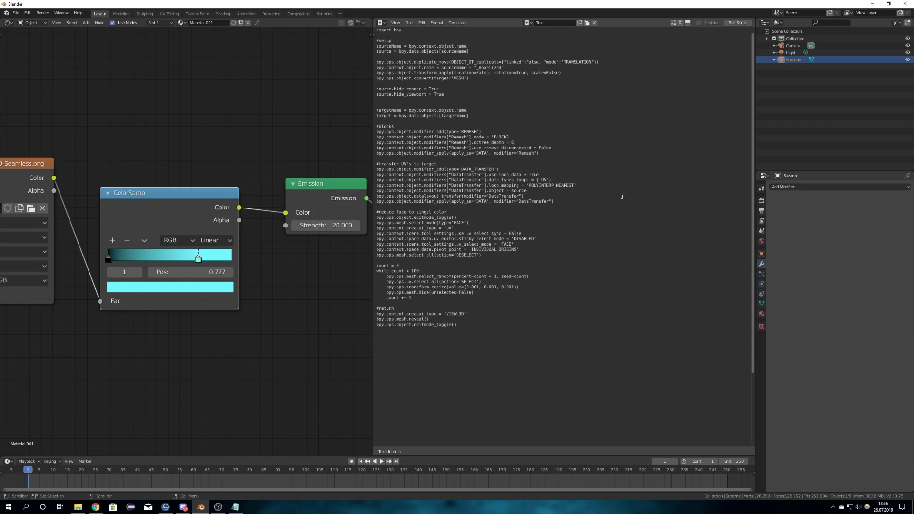
click(738, 23)
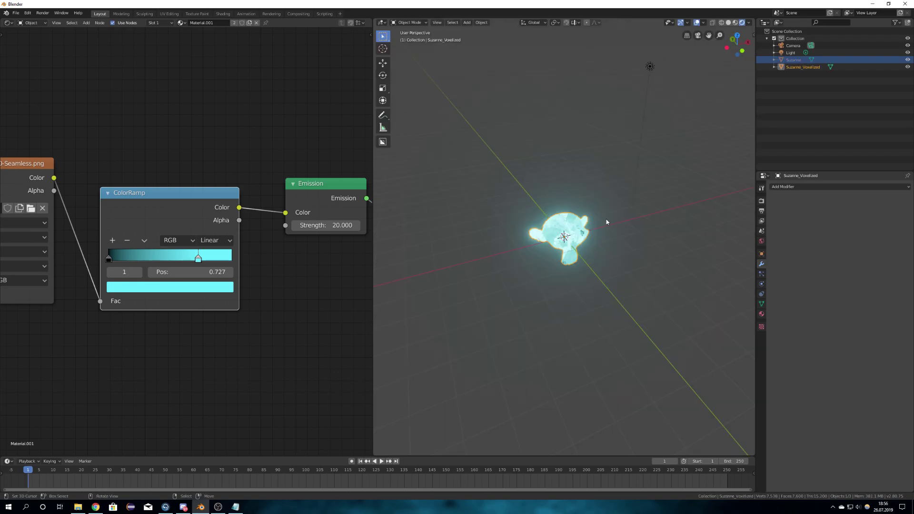
scroll(570, 261, up, 8)
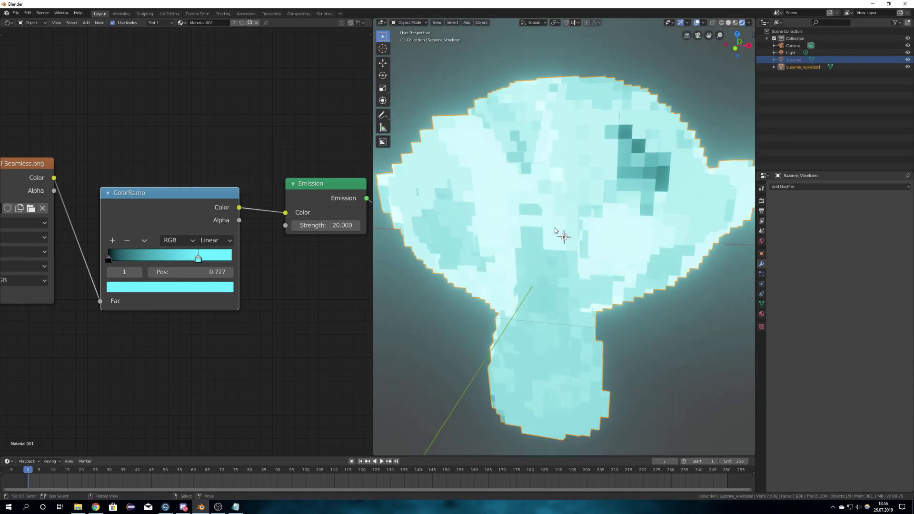
middle_drag(555, 232, 620, 241)
scroll(590, 274, down, 4)
middle_drag(591, 275, 547, 274)
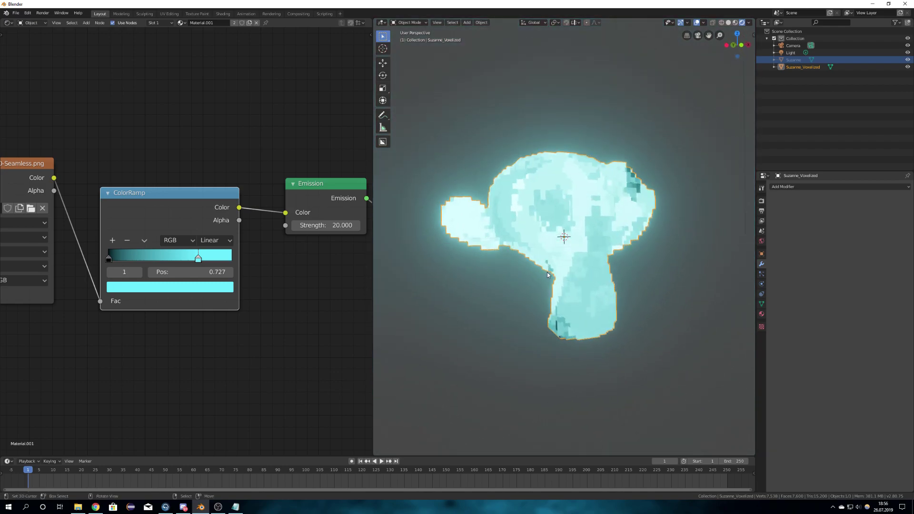
middle_drag(666, 231, 569, 248)
scroll(594, 252, up, 5)
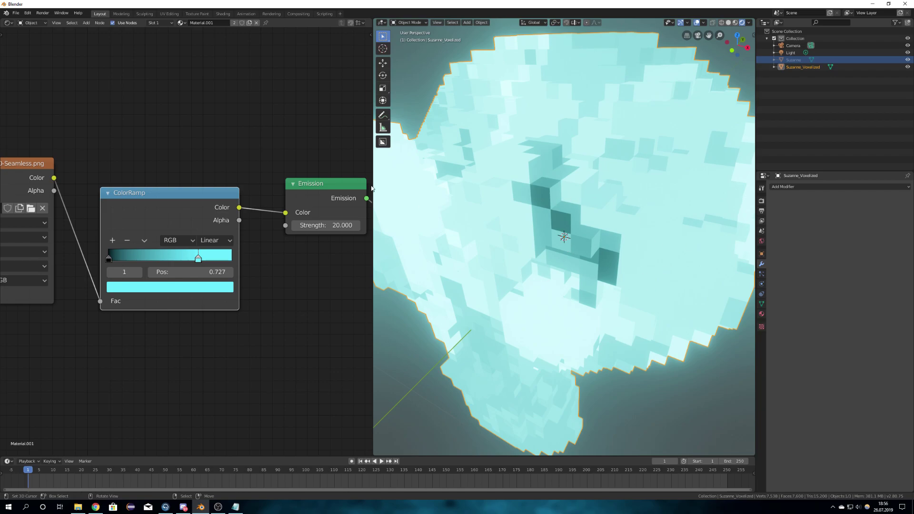
Split the shader editor area, turn the new upper area into a UV Editor and load the seamless image
drag(1, 18, 11, 142)
click(8, 24)
click(8, 24)
click(8, 23)
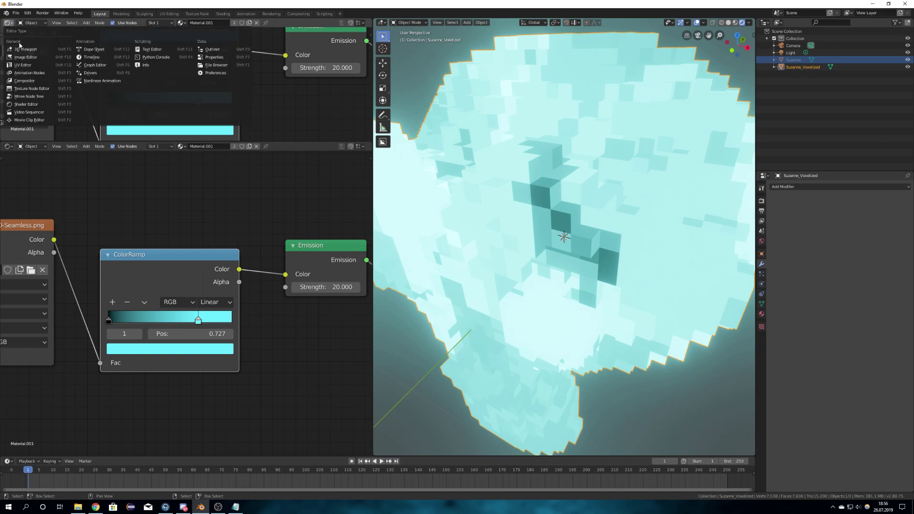
click(24, 67)
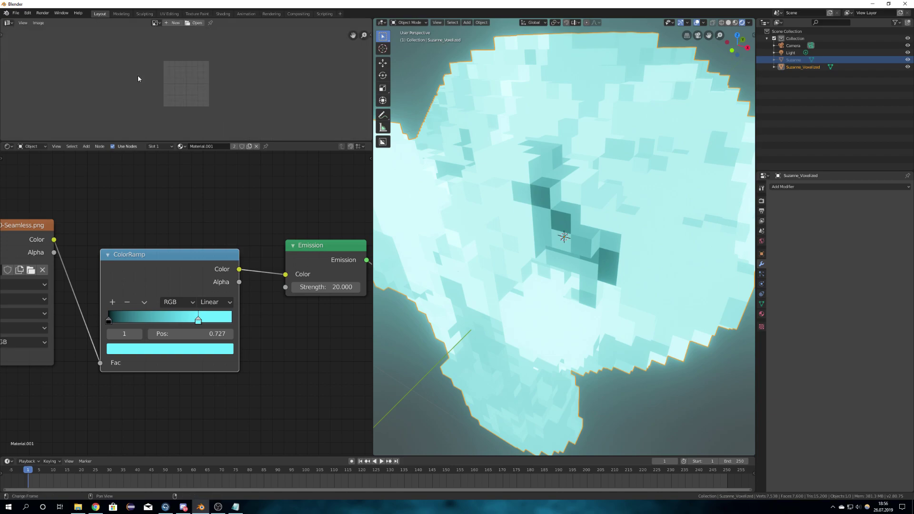
click(156, 23)
click(190, 37)
Examine the voxelized monkey's UV faces over the texture in Edit Mode and return to Object Mode
key(ctrl+Tab)
click(640, 187)
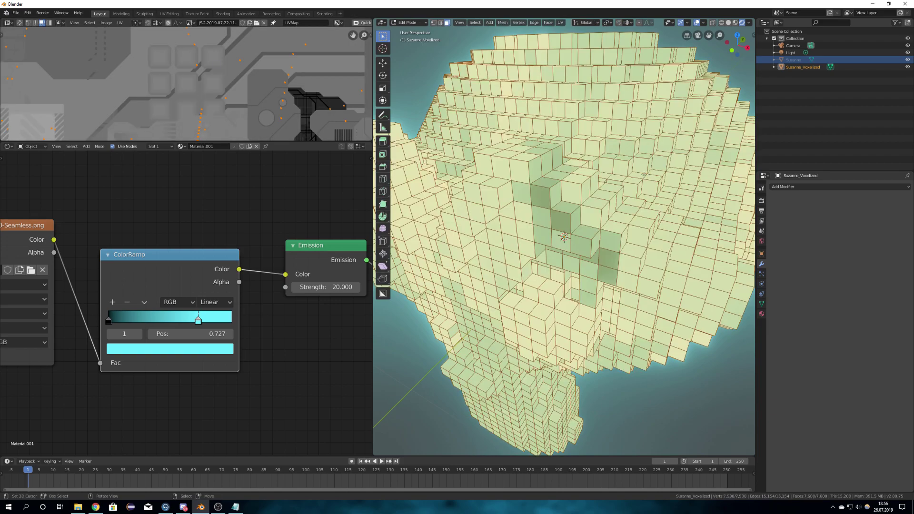
scroll(640, 187, down, 10)
scroll(278, 95, down, 6)
scroll(277, 96, down, 2)
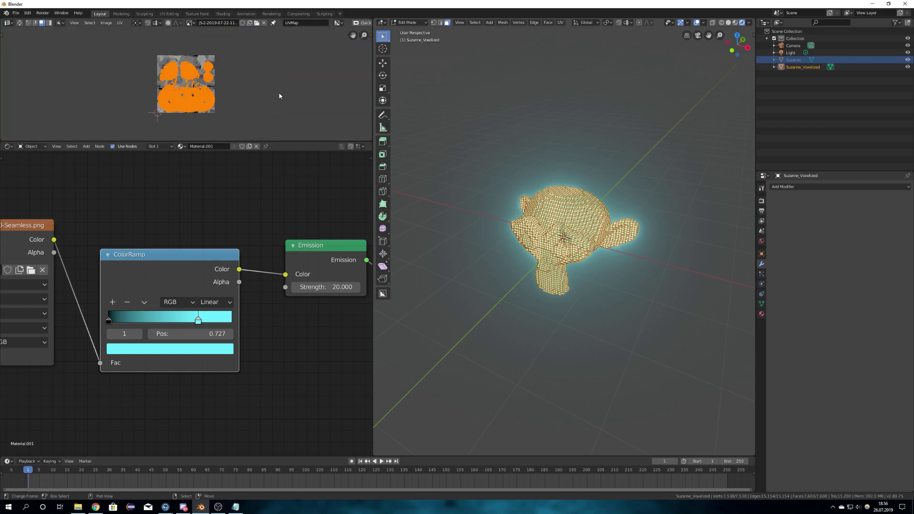
scroll(231, 98, up, 10)
scroll(231, 98, up, 6)
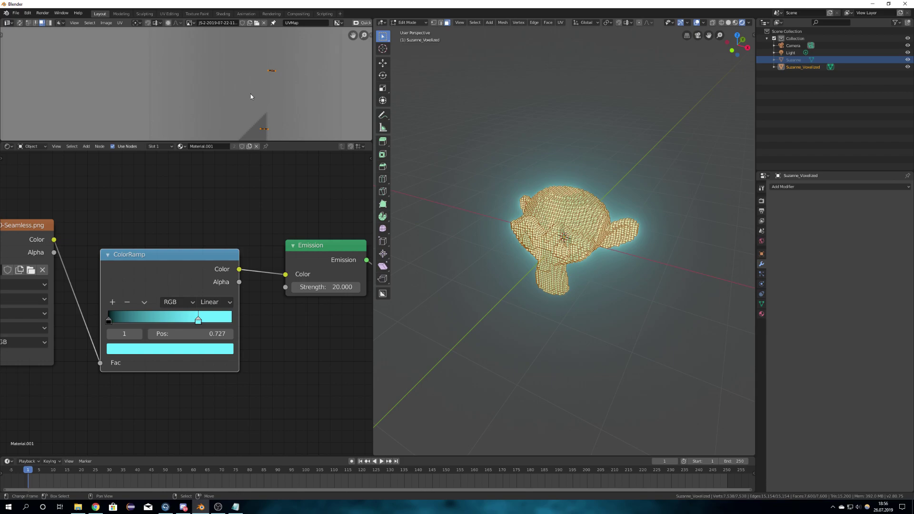
scroll(251, 94, down, 5)
scroll(244, 89, down, 6)
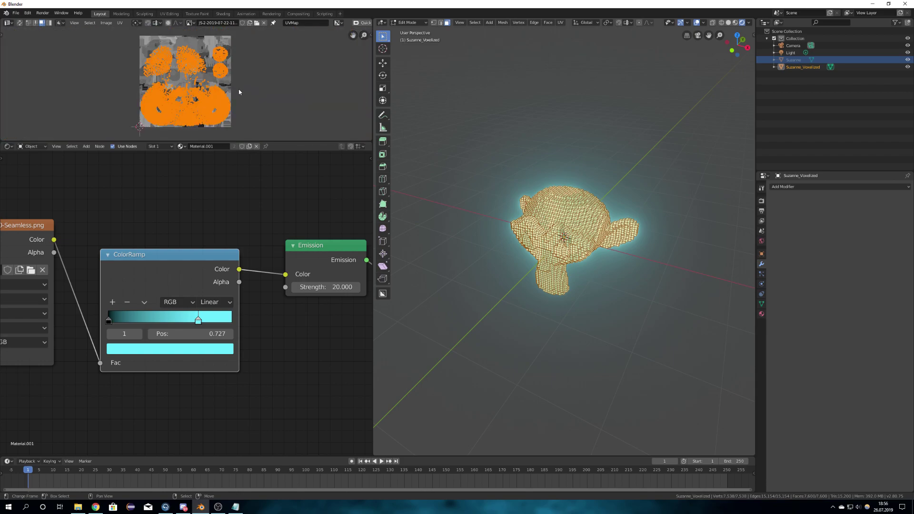
middle_drag(514, 229, 583, 248)
key(ctrl+Tab)
click(454, 223)
Try shifting the ColorRamp's black stop slightly and return it to position 0
scroll(567, 243, up, 5)
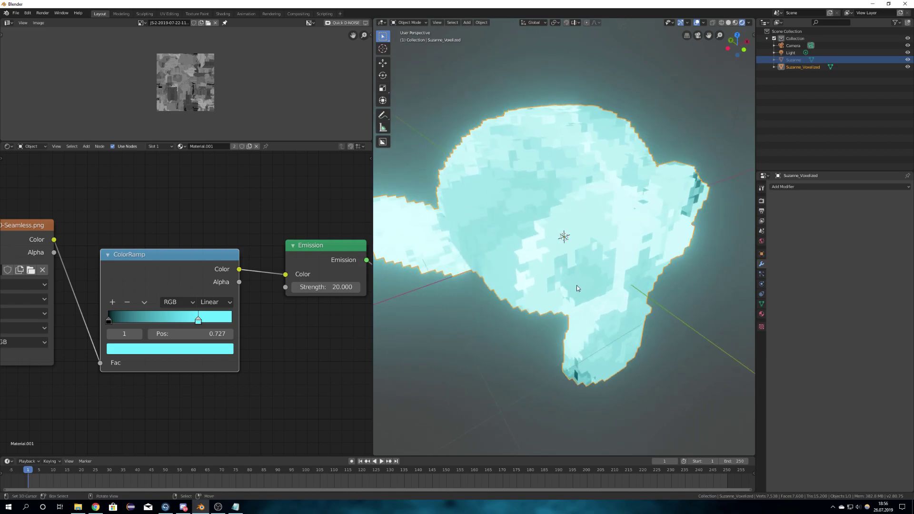
middle_drag(577, 288, 581, 258)
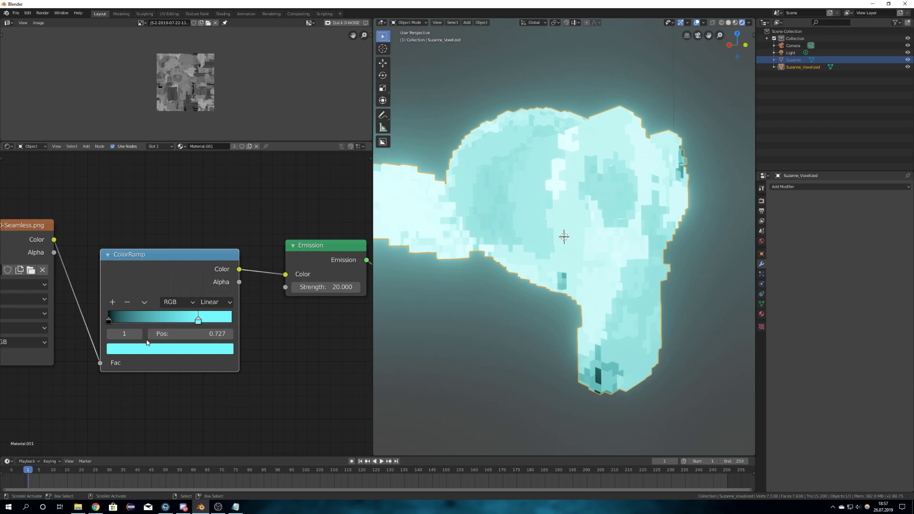
mouse_move(109, 323)
mouse_down()
mouse_move(184, 326)
mouse_move(108, 339)
mouse_up()
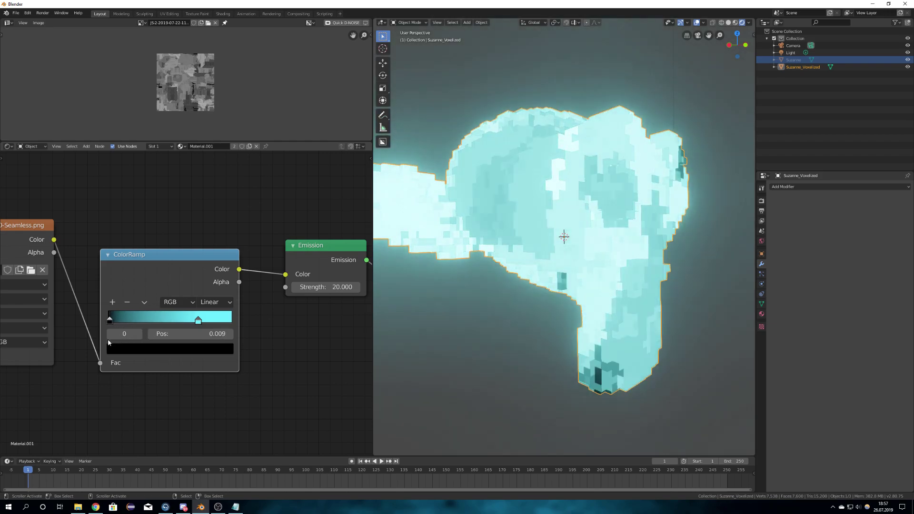
middle_drag(625, 270, 601, 293)
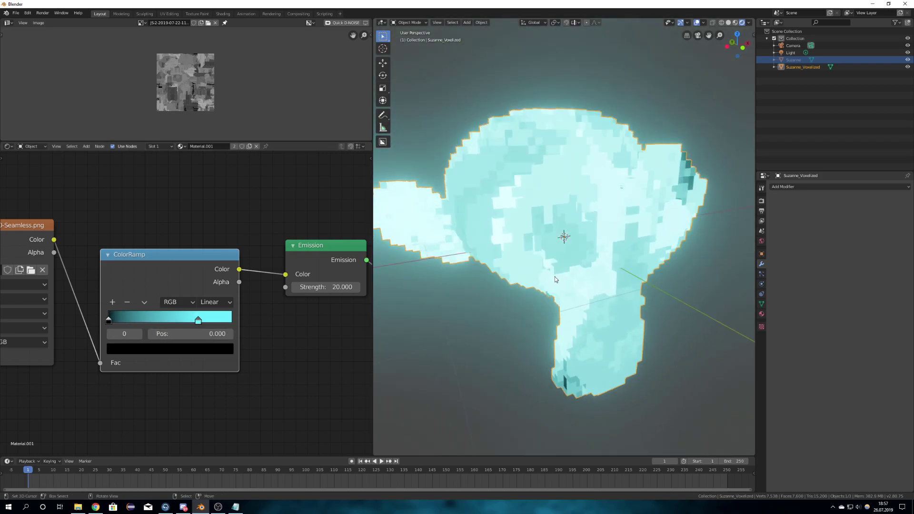
Add a Transparent BSDF node below the Emission node
middle_drag(364, 223, 118, 215)
key(shift+a)
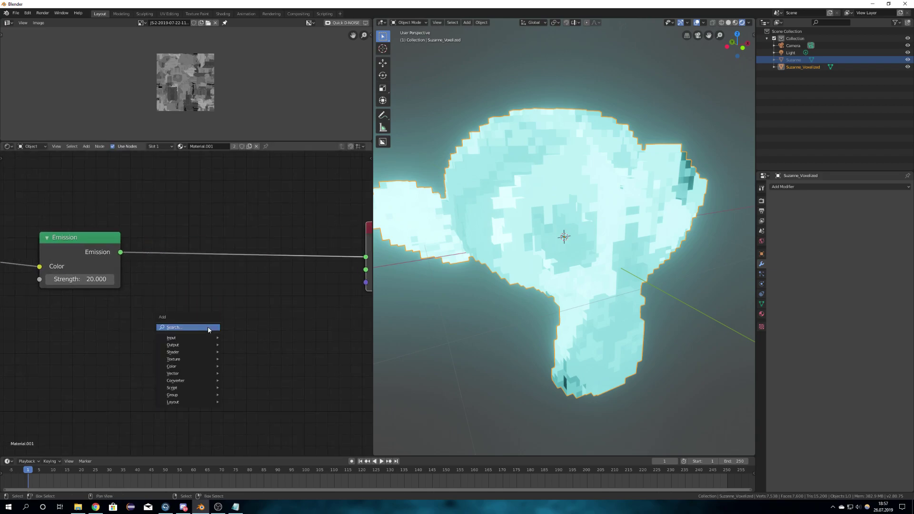
text(tra)
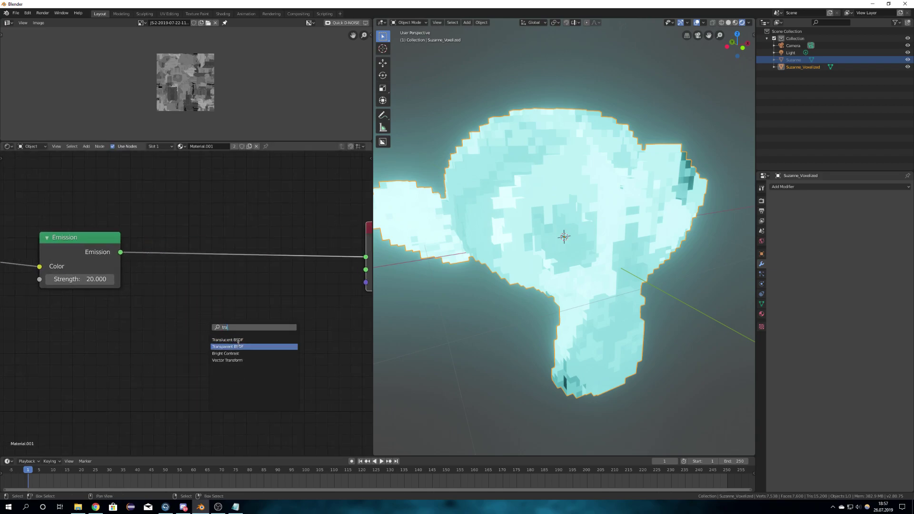
click(238, 346)
click(65, 328)
Insert a Mix Shader node on the link between the Emission node and the Material Output
key(shift+a)
click(212, 313)
text(mi)
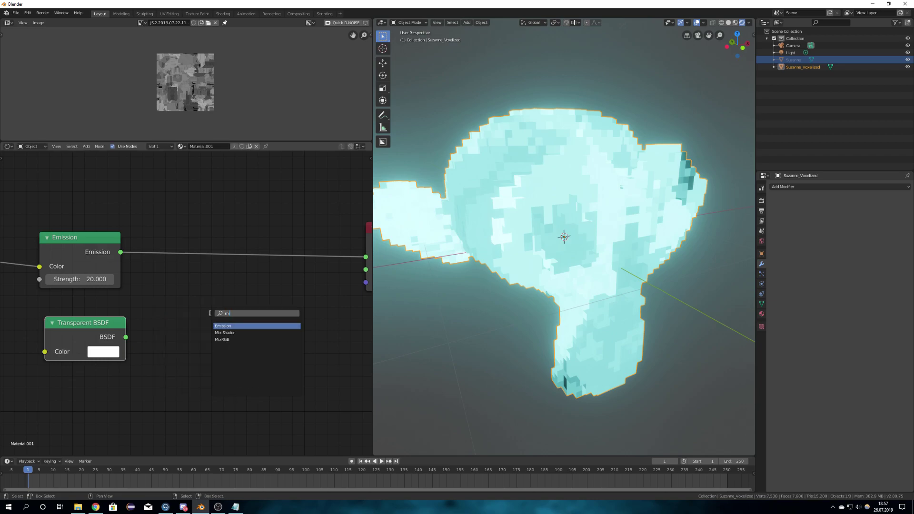
key(Down)
key(Return)
click(219, 285)
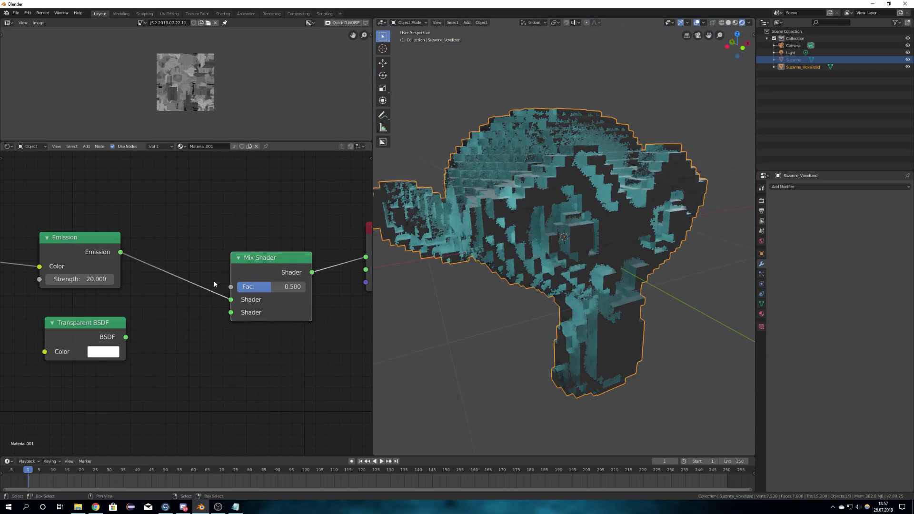
Connect the ColorRamp color to the Mix Shader's factor and the Transparent BSDF to its second shader input, and reposition the Mix Shader
scroll(190, 307, down, 2)
middle_drag(108, 293, 168, 306)
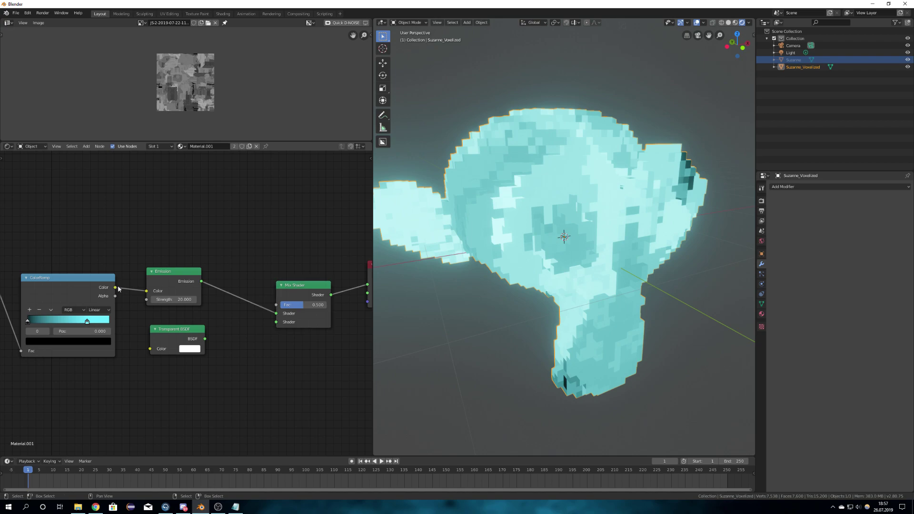
mouse_move(115, 287)
mouse_down()
mouse_move(153, 205)
mouse_move(116, 298)
mouse_move(276, 304)
mouse_up()
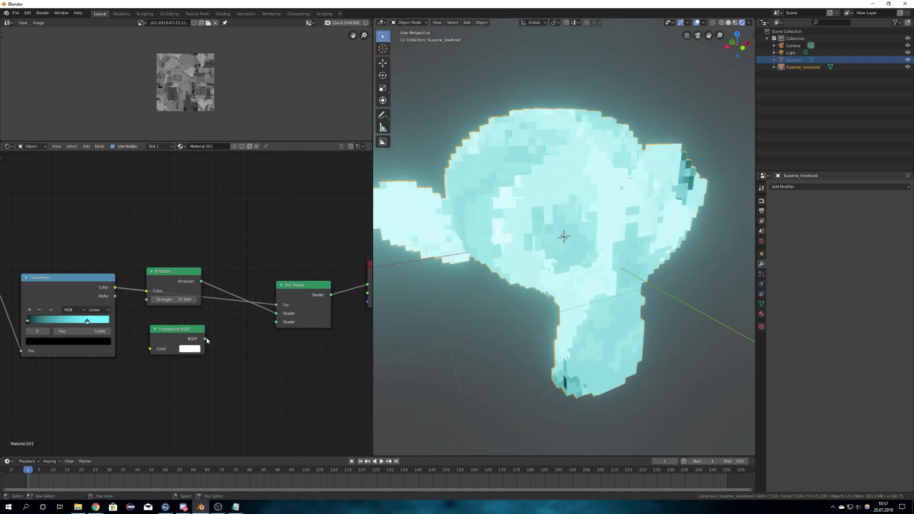
drag(206, 338, 281, 323)
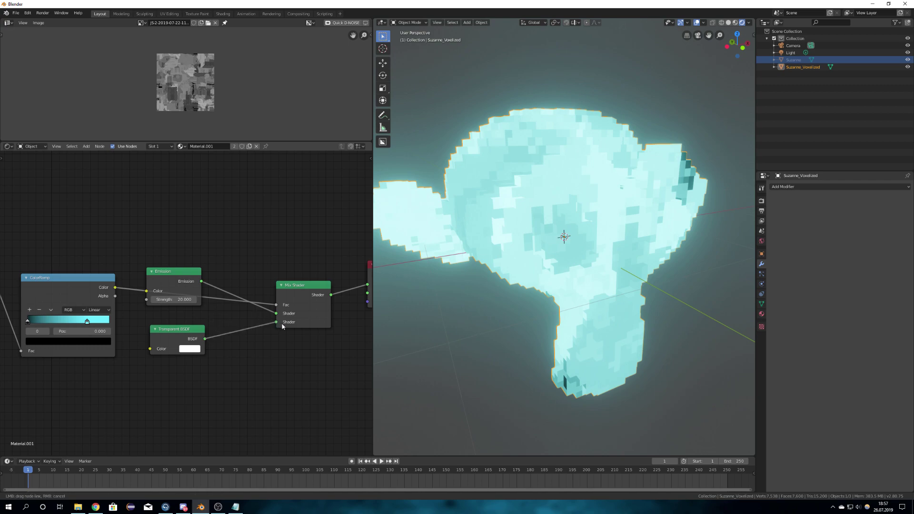
middle_drag(307, 329, 268, 333)
drag(269, 325, 269, 301)
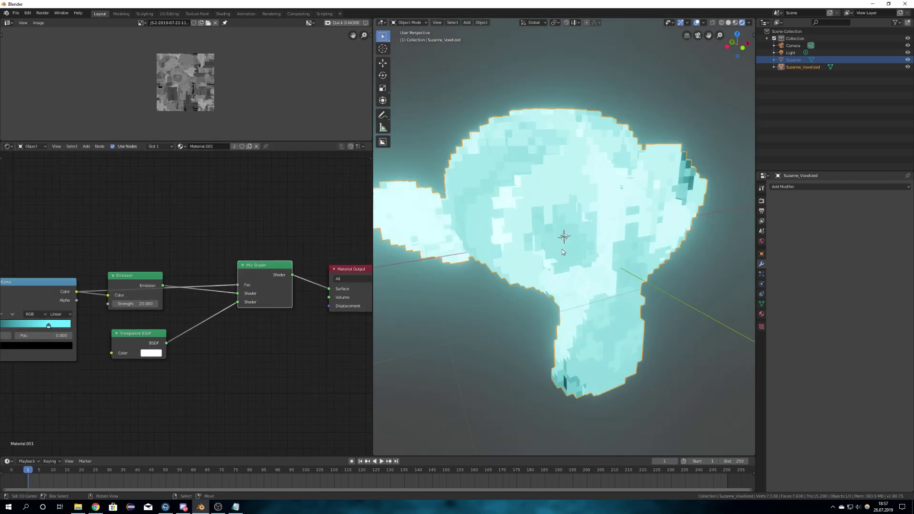
Move the ColorRamp's black stop to position 0.159
middle_drag(22, 351, 172, 321)
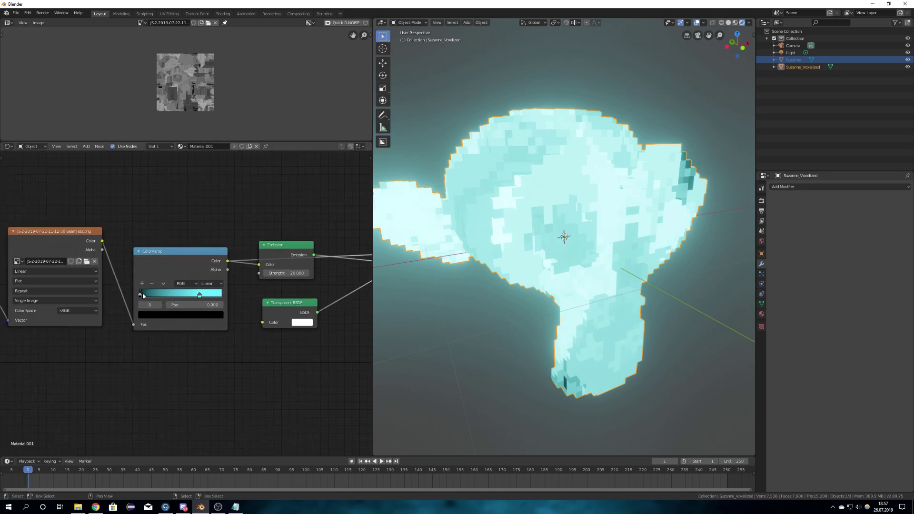
drag(142, 296, 152, 296)
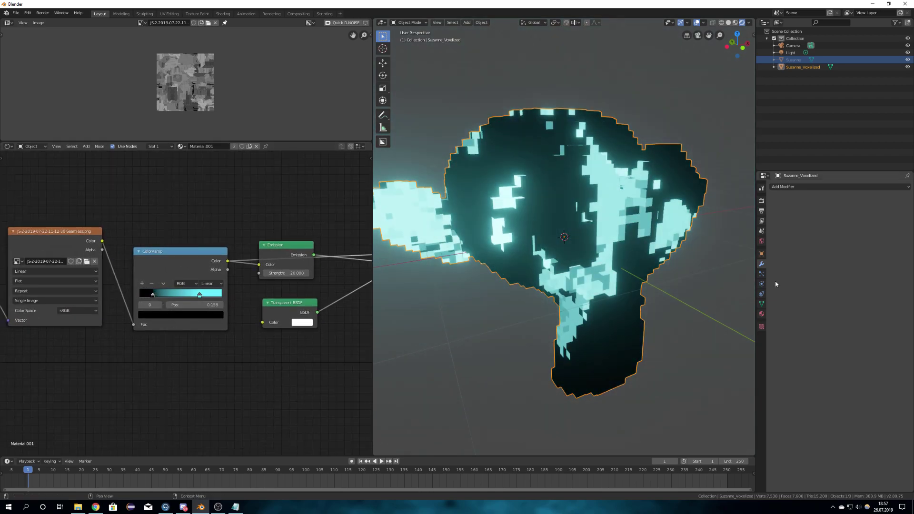
Set the material's blend mode to Alpha Blend and shadow mode to Alpha Hashed, and enable Screen Space Refraction
click(761, 314)
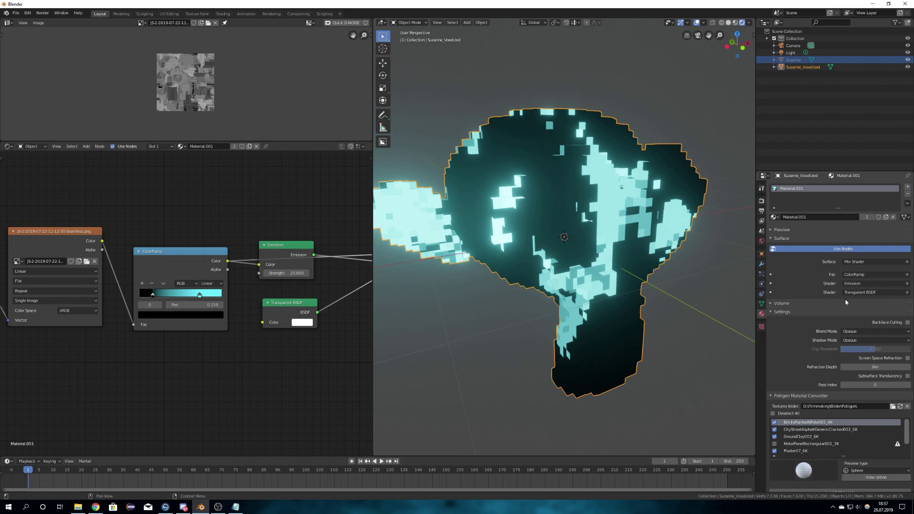
click(860, 332)
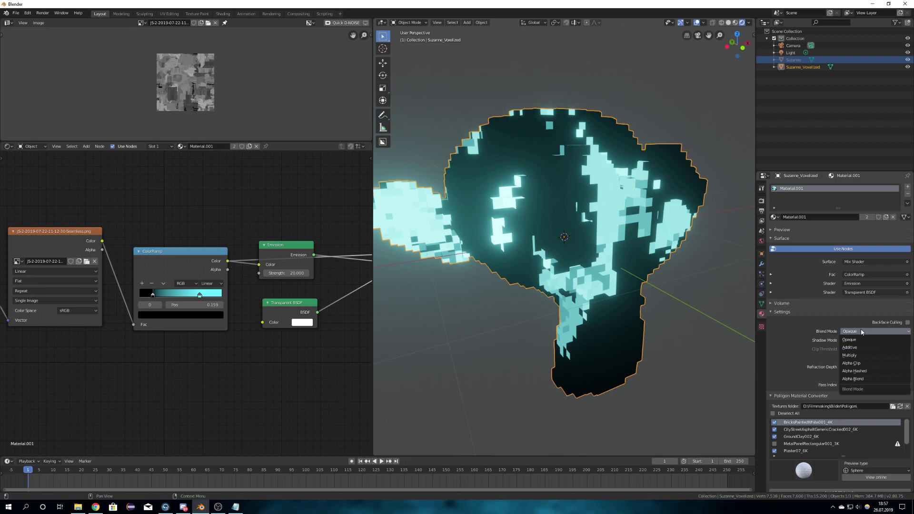
click(869, 379)
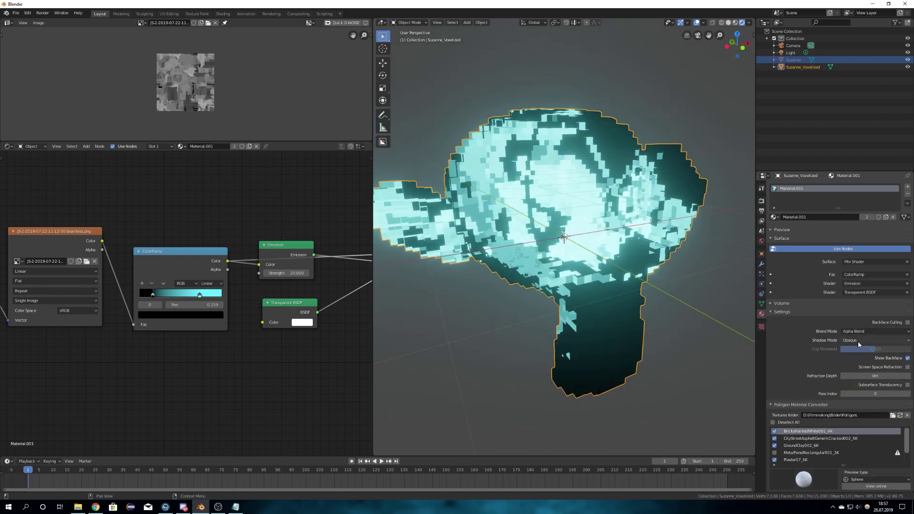
click(858, 341)
click(863, 373)
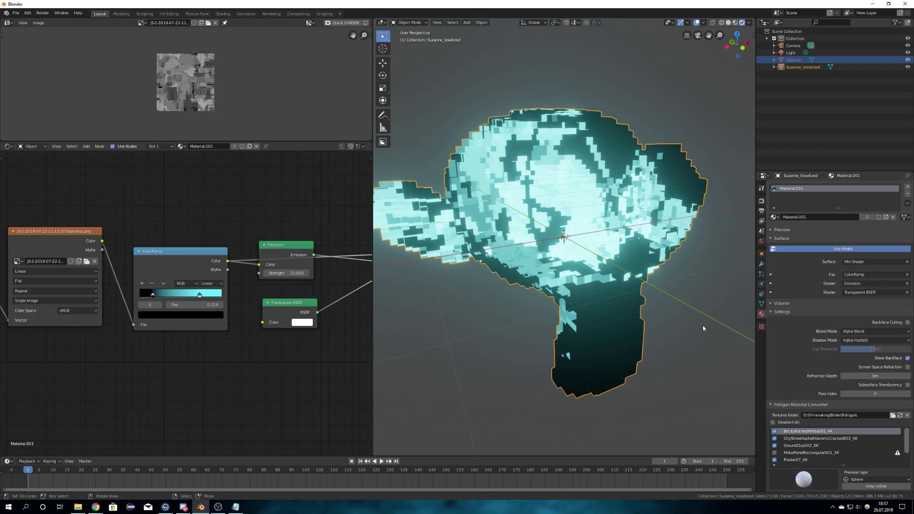
click(908, 368)
Swap the Mix Shader's inputs so the Transparent BSDF feeds the first shader input and the Emission the second
middle_drag(622, 318, 552, 240)
middle_drag(82, 291, 297, 284)
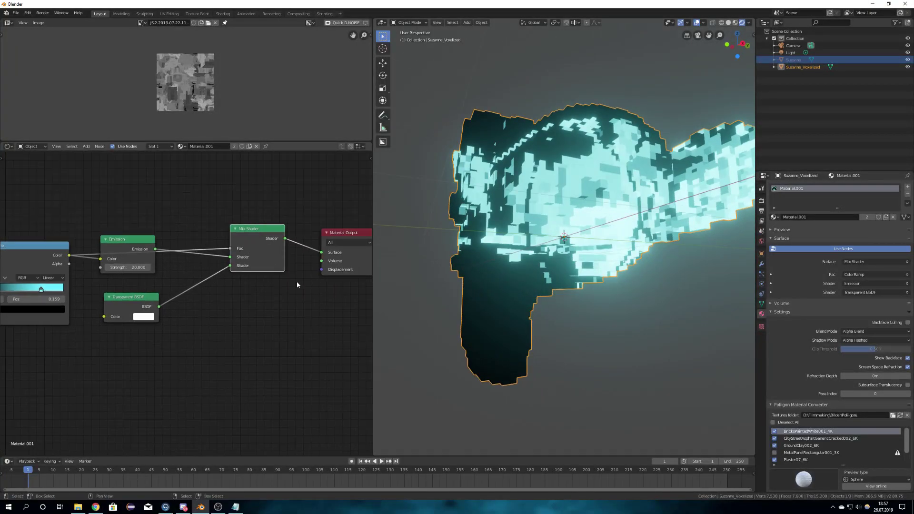
scroll(297, 285, up, 5)
middle_drag(295, 244, 279, 272)
middle_drag(424, 271, 449, 290)
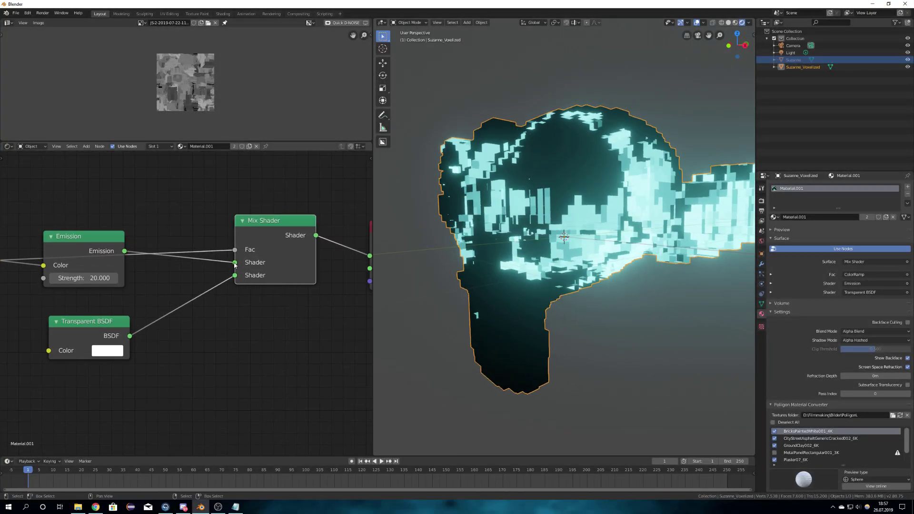
drag(235, 265, 235, 276)
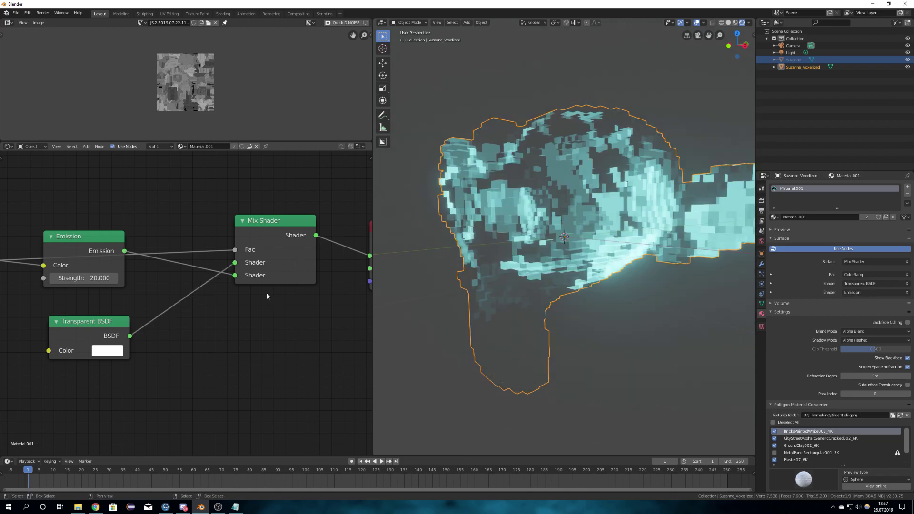
drag(98, 324, 97, 319)
Deselect the voxelized head and move the ColorRamp's black stop to the very start of the ramp
middle_drag(527, 249, 530, 284)
key(a)
key(a)
scroll(557, 283, down, 4)
middle_drag(142, 280, 391, 275)
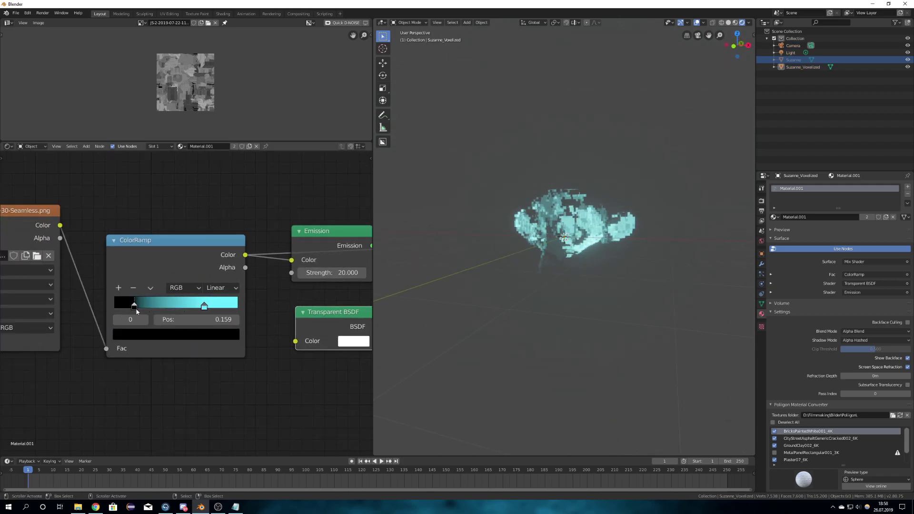
drag(136, 309, 73, 325)
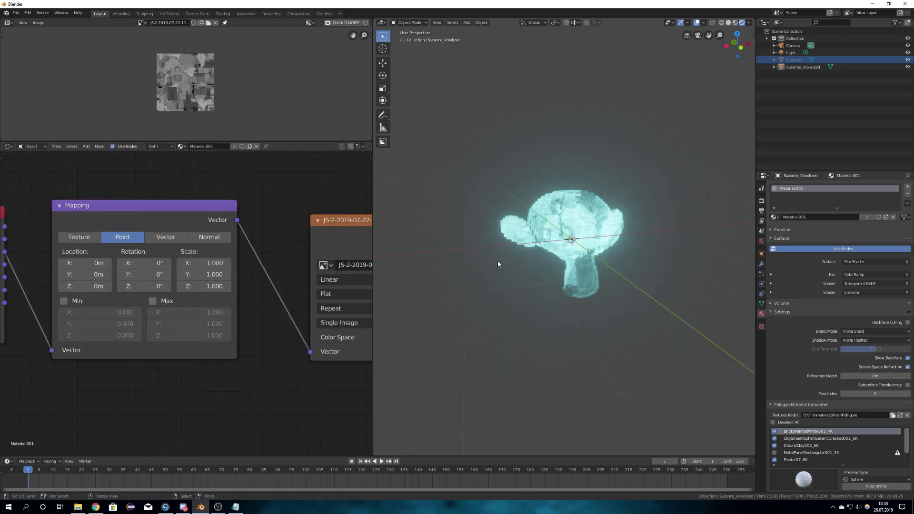